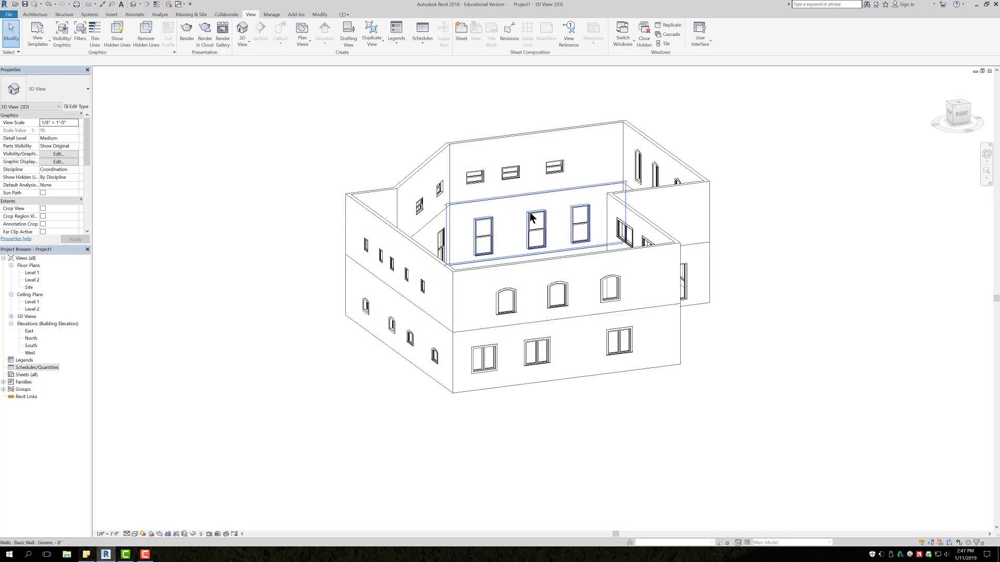
- Create a new quantity schedule for the Windows category, skipping the save reminder
middle_click_drag(536, 223, 332, 241)
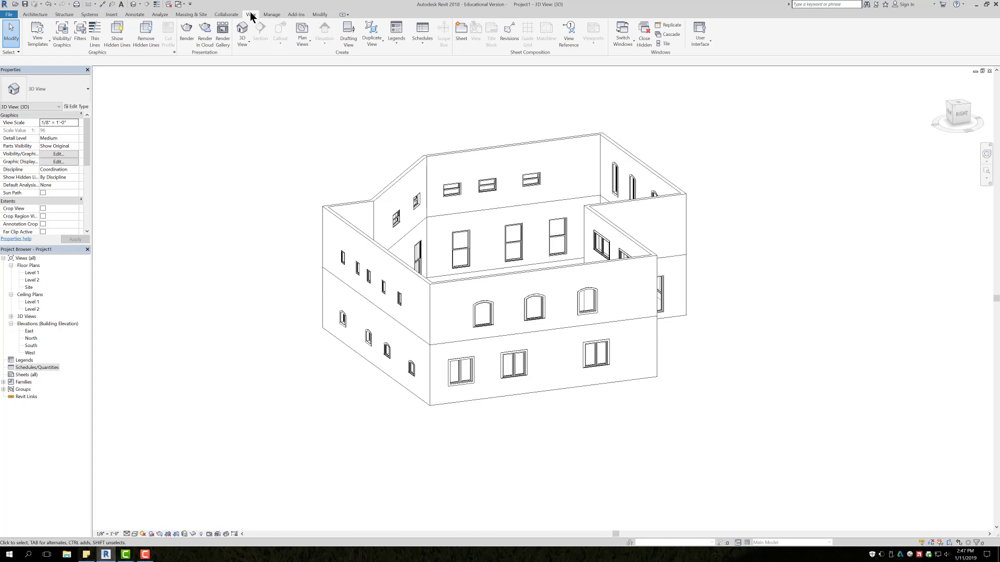
left_click(421, 43)
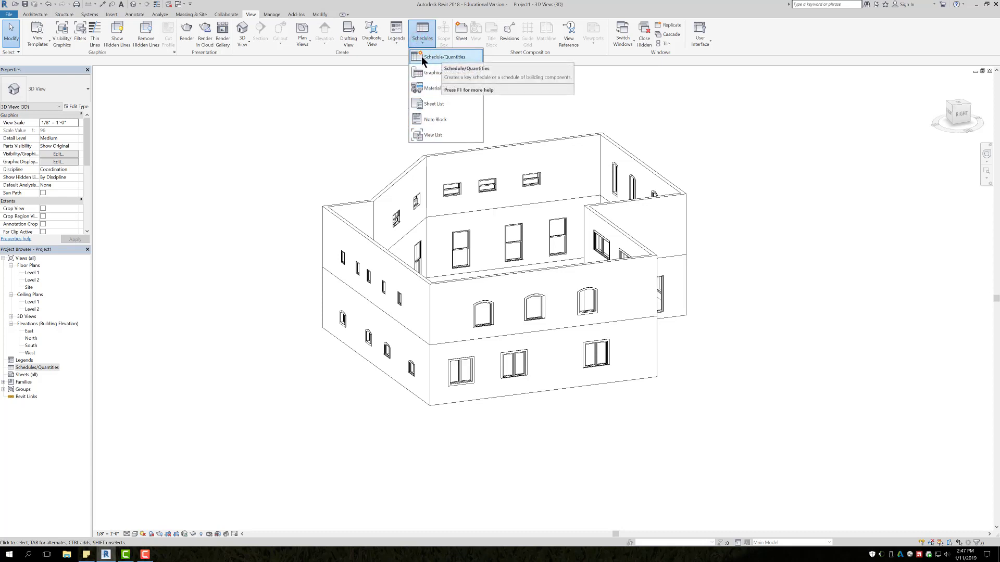
left_click(437, 55)
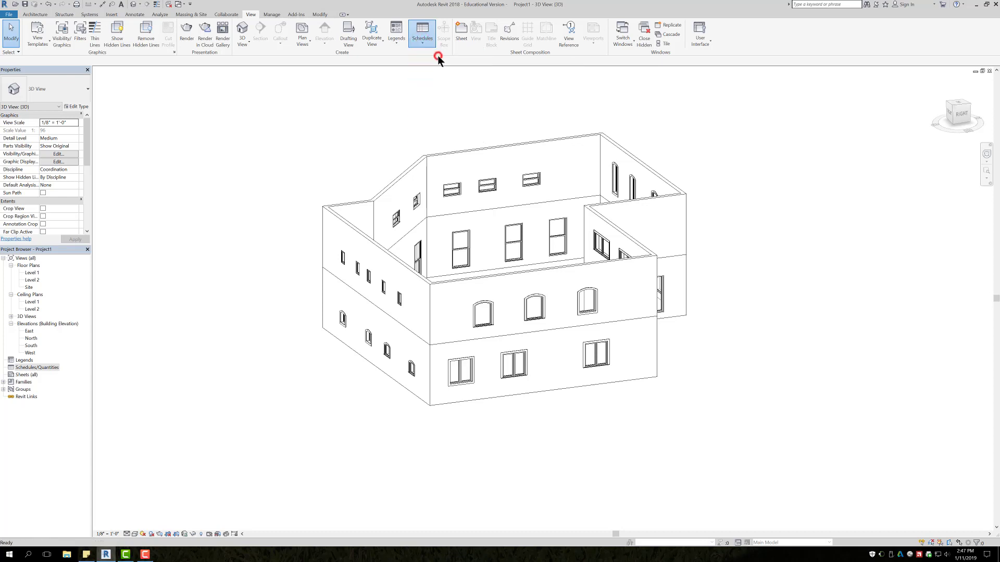
left_click(546, 309)
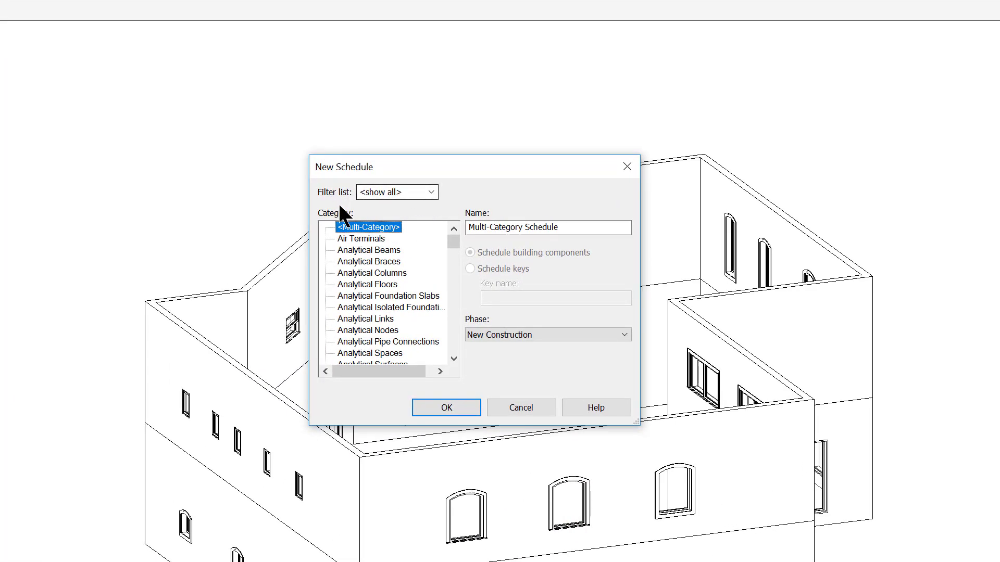
left_click_drag(452, 239, 455, 346)
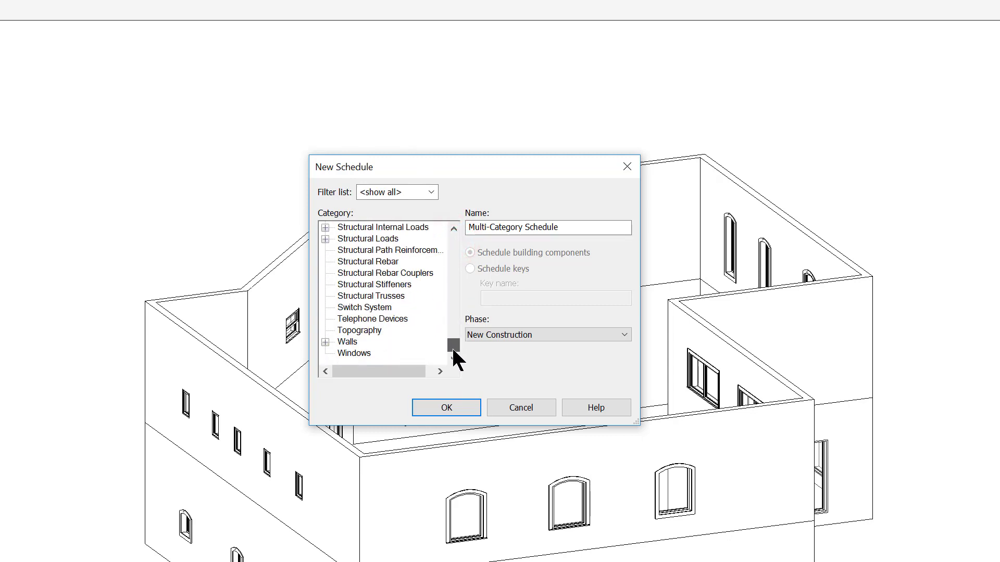
left_click(354, 354)
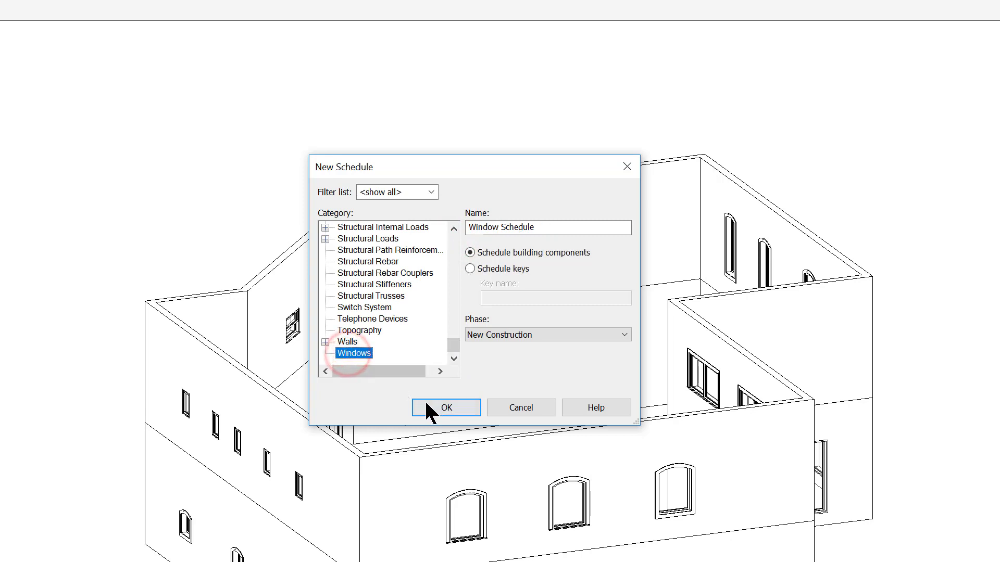
left_click(443, 407)
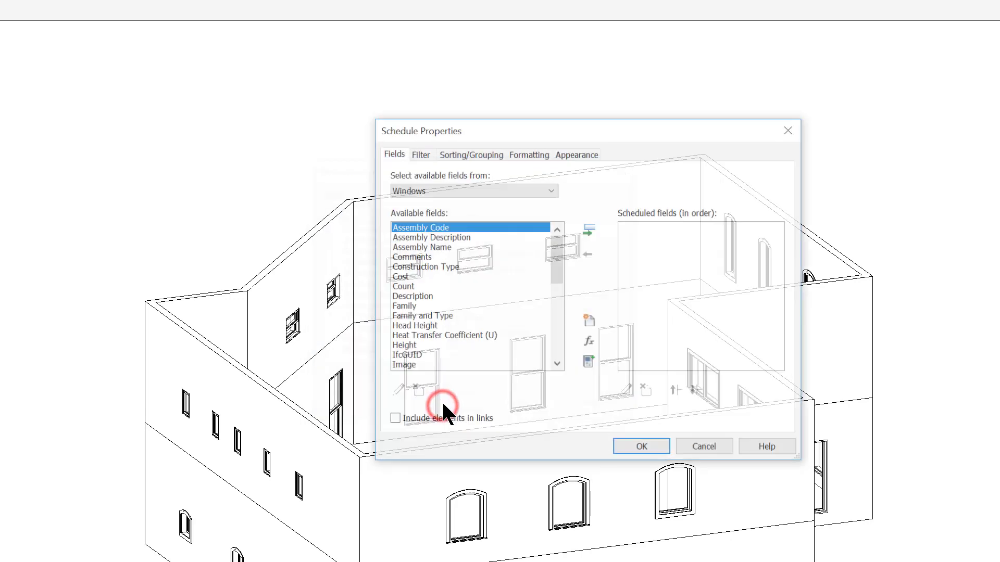
left_click(477, 127)
left_click_drag(433, 131, 276, 119)
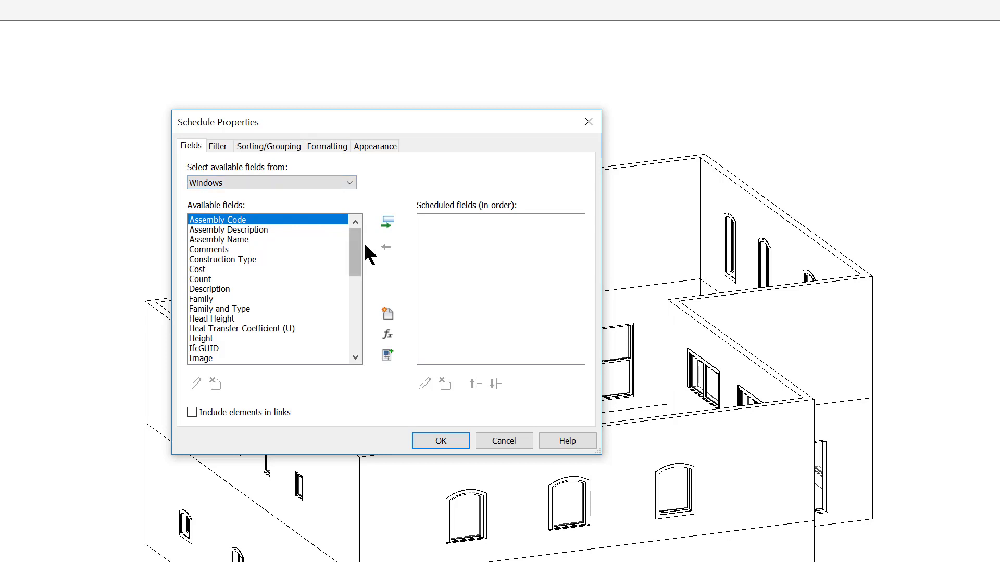
mouse_move(351, 252)
left_mouse_down()
mouse_move(346, 336)
mouse_move(352, 261)
left_mouse_up()
left_click(202, 279)
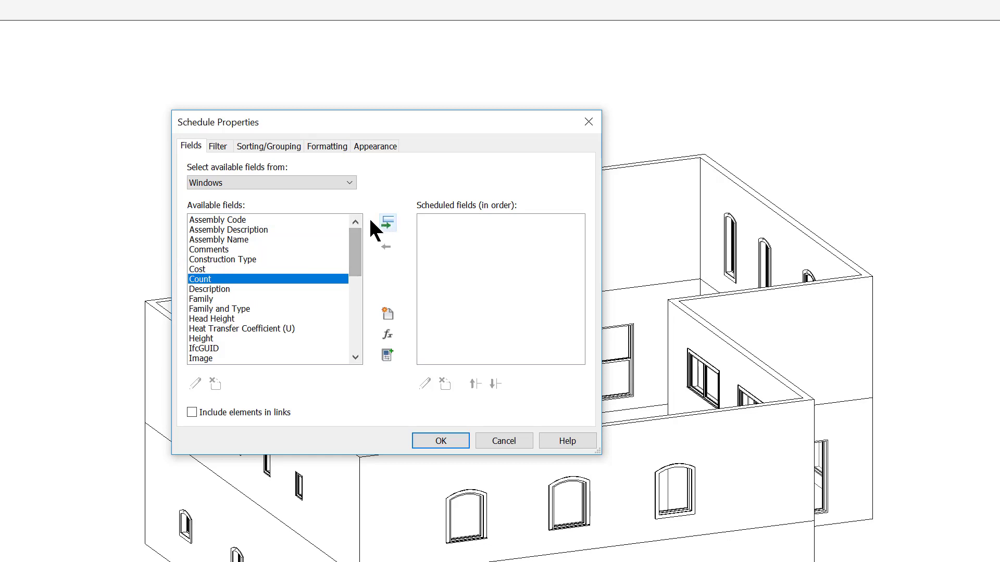
left_click(387, 223)
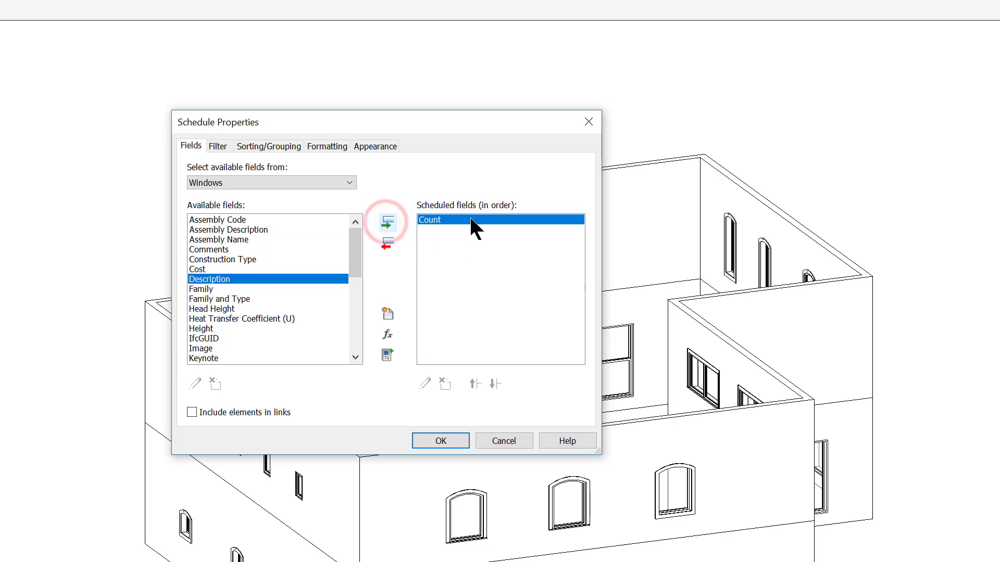
left_click(211, 289)
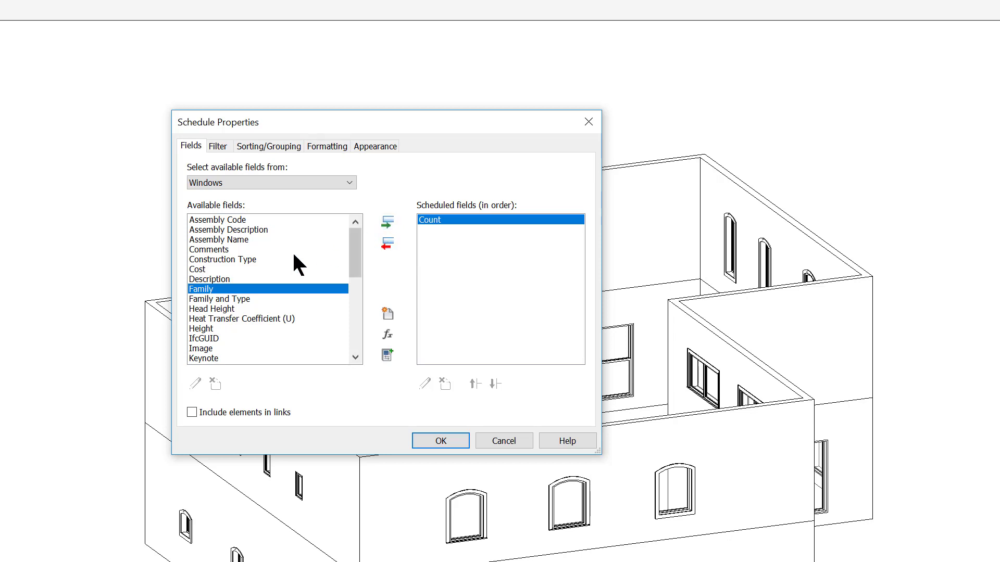
left_click(202, 268)
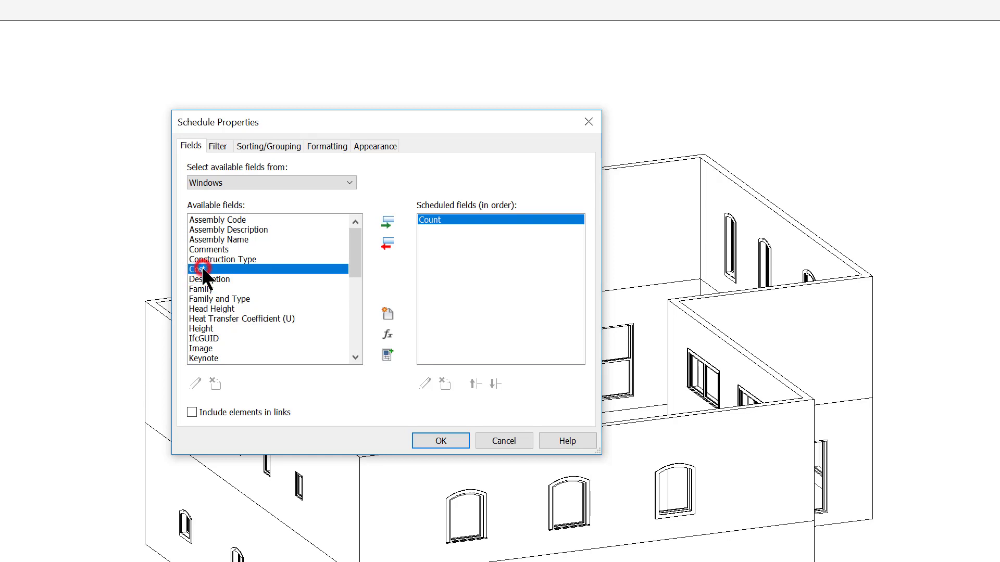
left_click(388, 242)
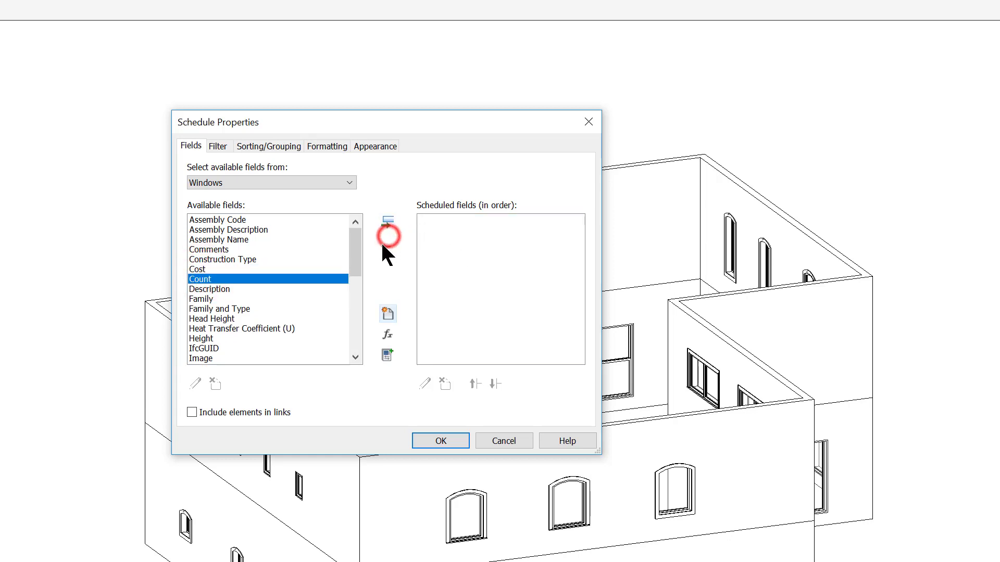
- Add Count, Family and Level to the scheduled fields
left_click(223, 279)
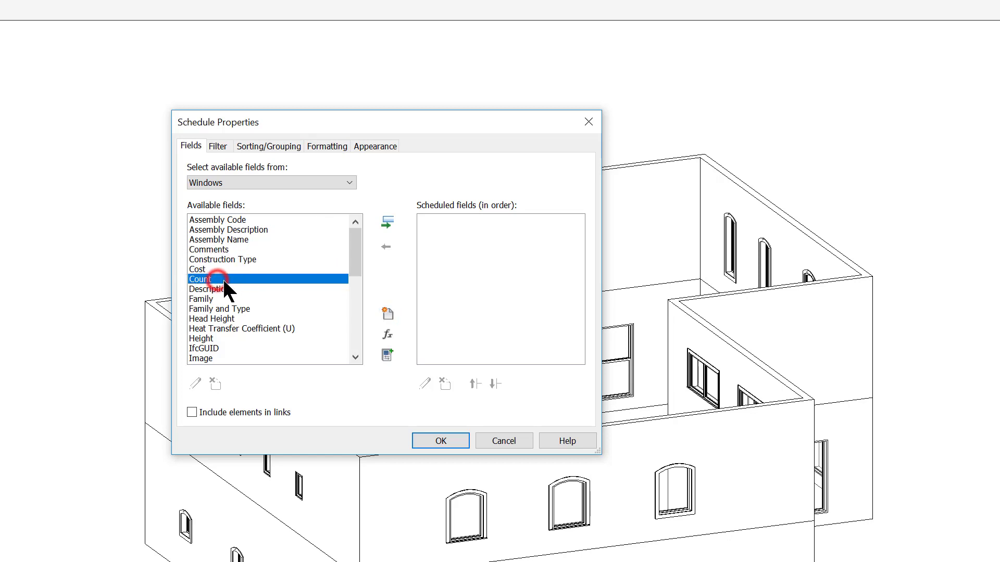
left_click(388, 223)
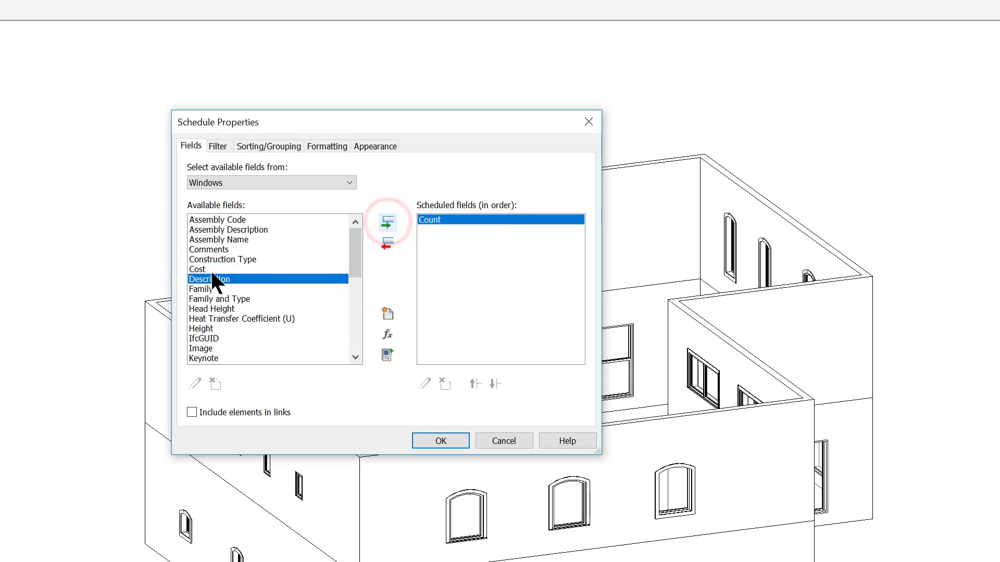
left_click(211, 288)
left_click(387, 223)
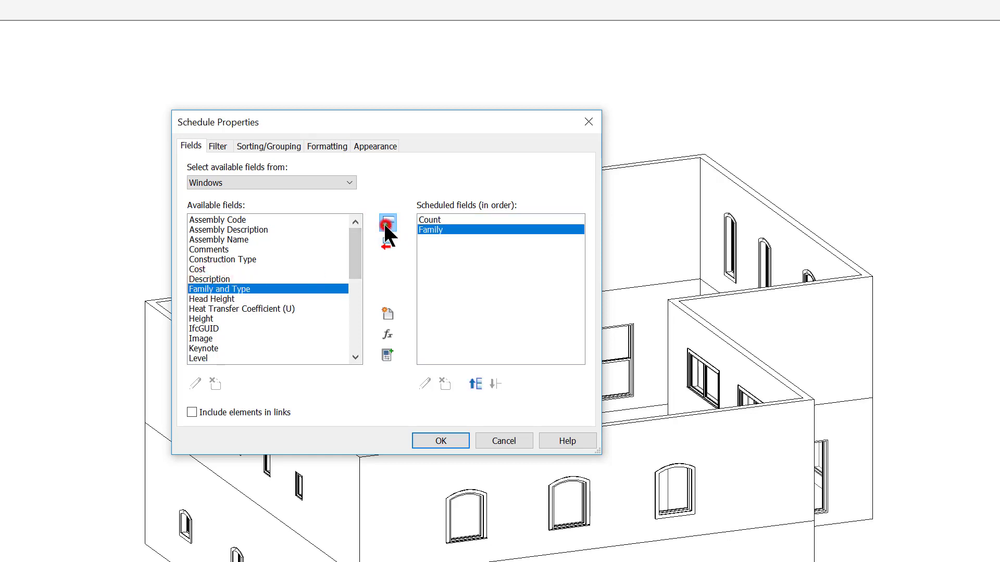
scroll(226, 287, "down", 2)
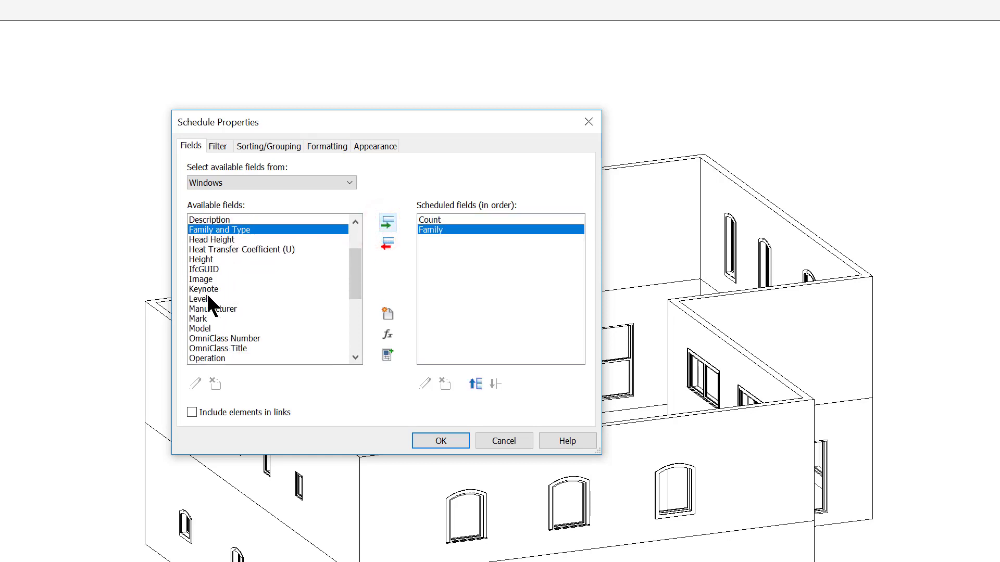
left_click(203, 289)
left_click(214, 298)
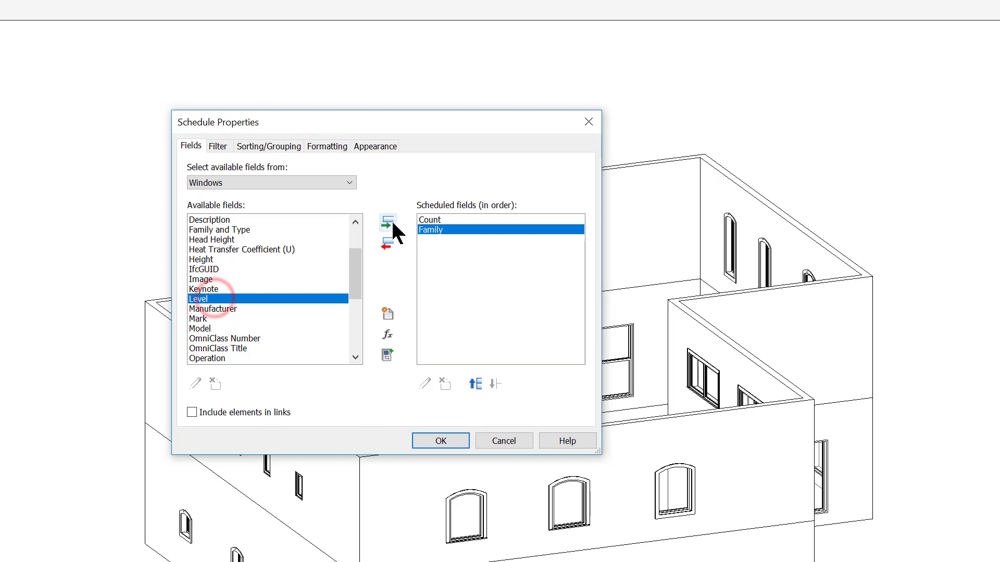
left_click(392, 223)
- Add Width and then Description to the end of the scheduled fields
scroll(206, 289, "down", 2)
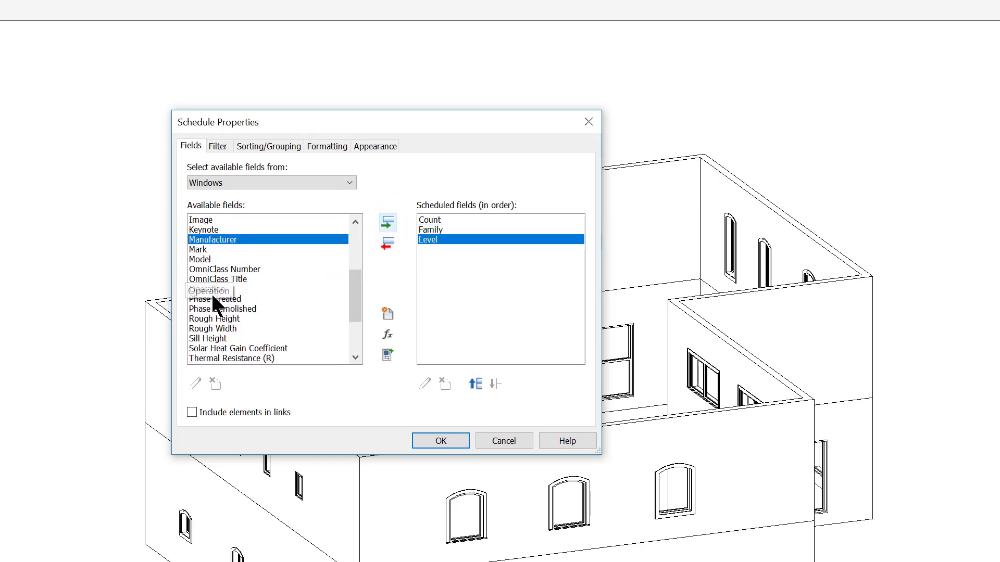
scroll(211, 292, "down", 3)
left_click(207, 358)
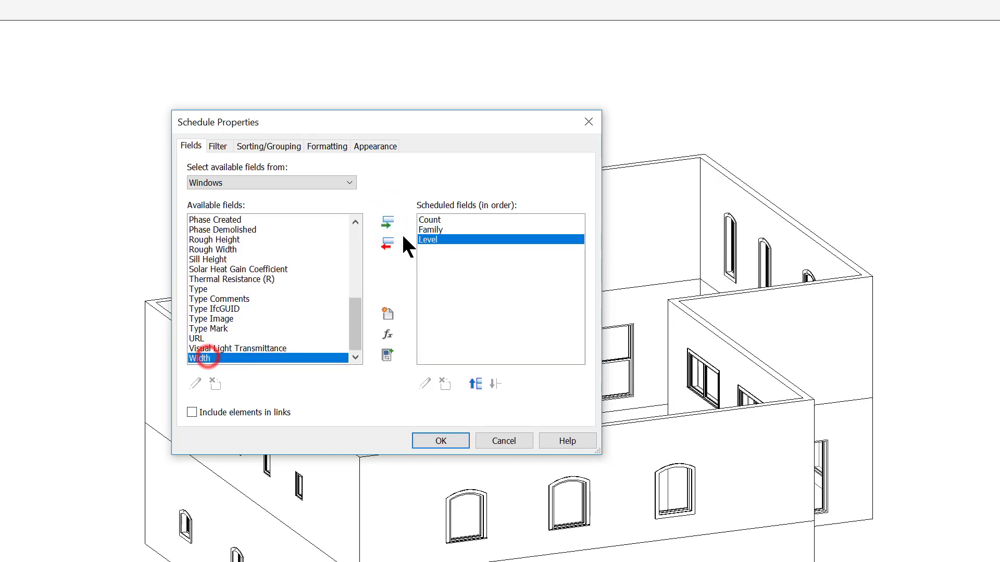
left_click(386, 223)
scroll(224, 270, "up", 1)
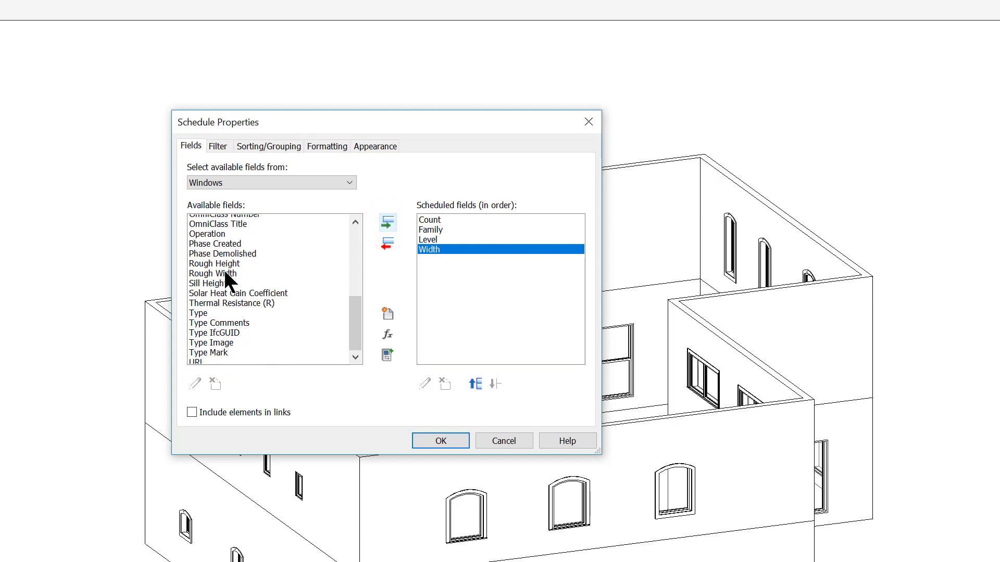
scroll(224, 269, "up", 6)
left_click(215, 279)
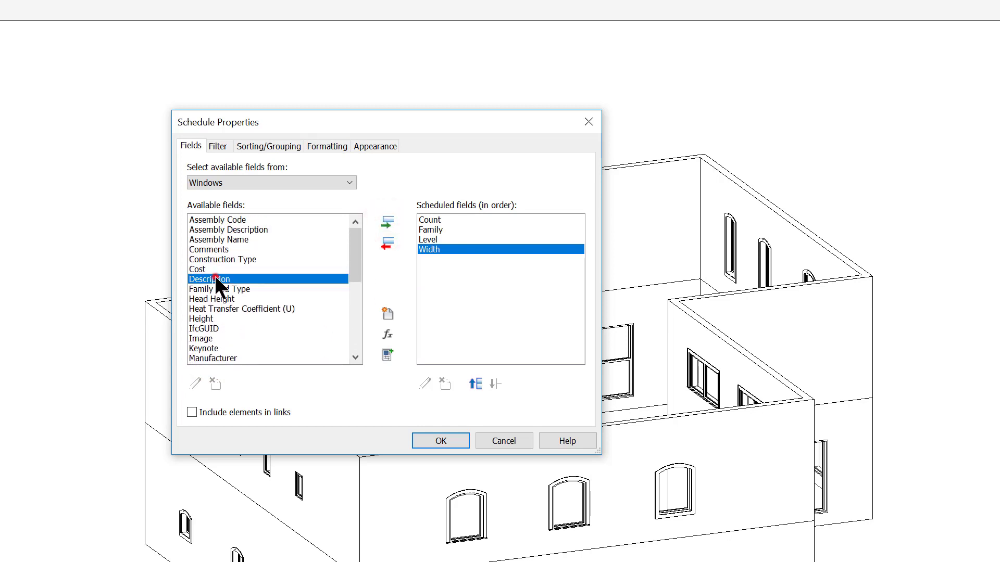
left_click(387, 220)
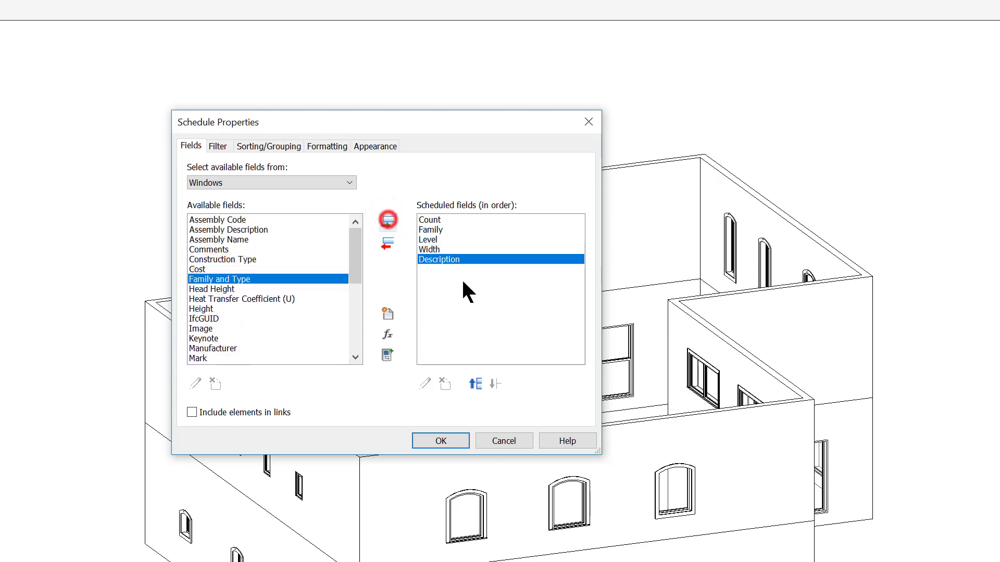
- Move Level to the top of the scheduled fields list
left_click(440, 219)
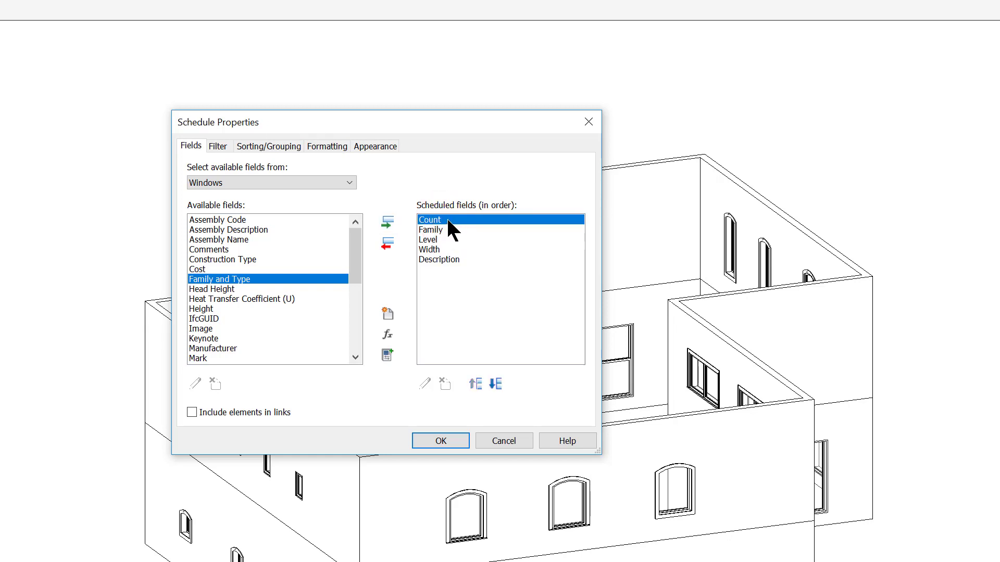
left_click(434, 229)
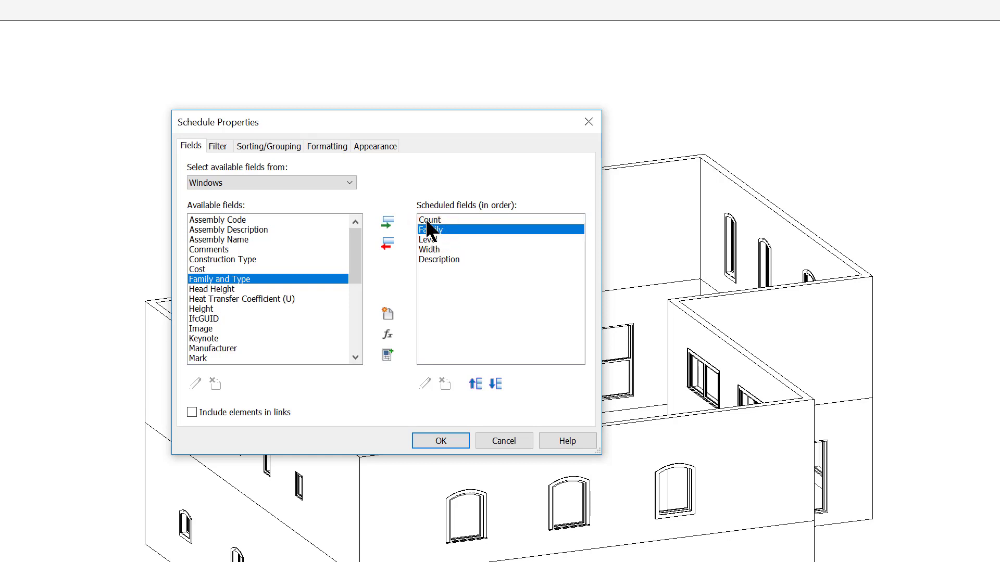
left_click(436, 240)
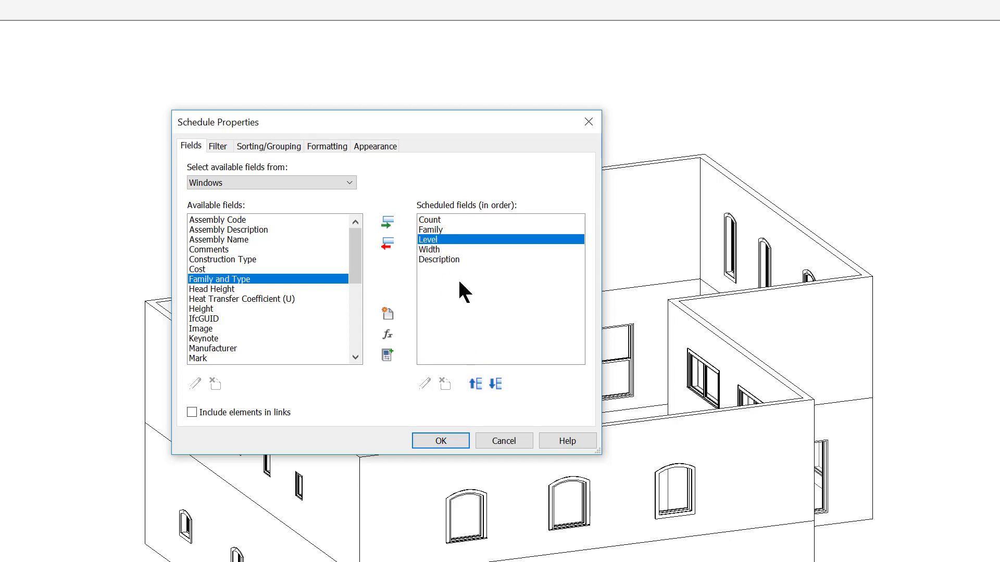
left_click(475, 384)
left_click(474, 384)
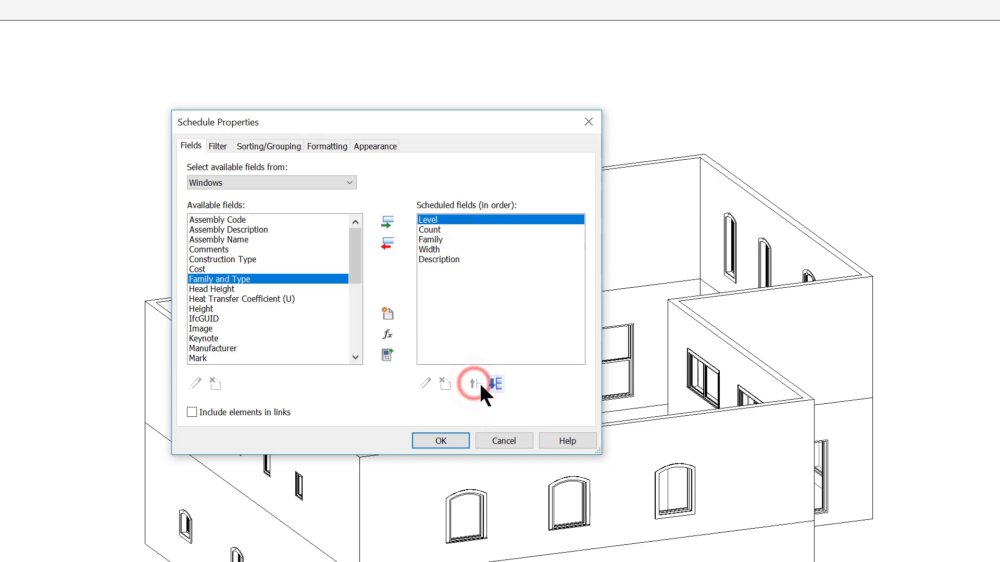
left_click(495, 385)
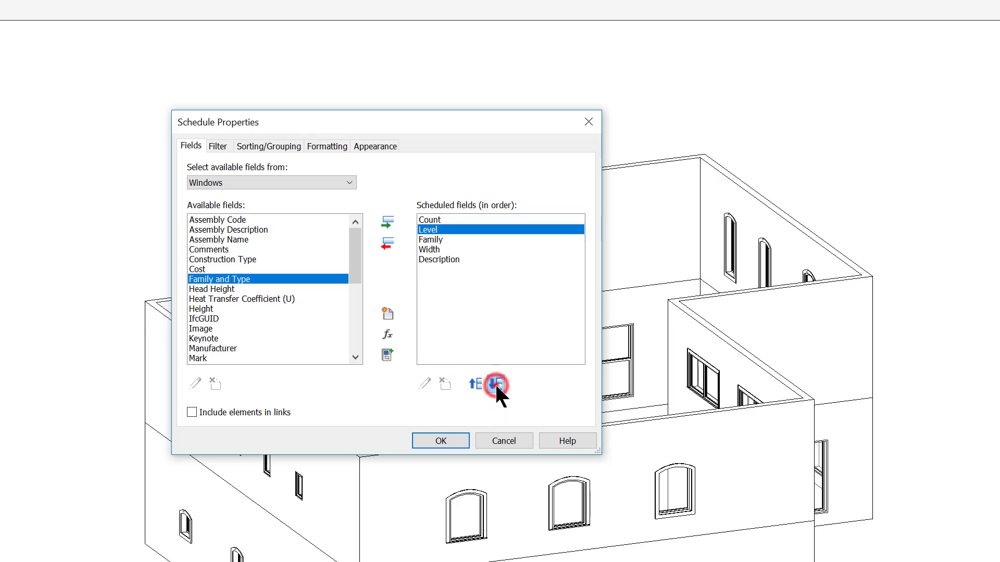
left_click(495, 384)
left_click(474, 384)
left_click(473, 384)
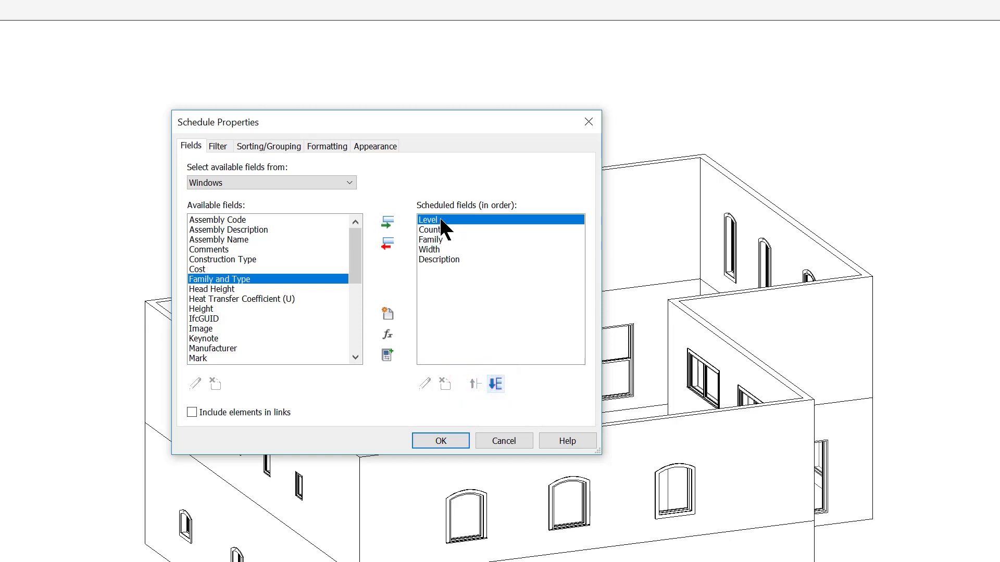
- Move Count to the bottom of the list and Description above Width
left_click(446, 230)
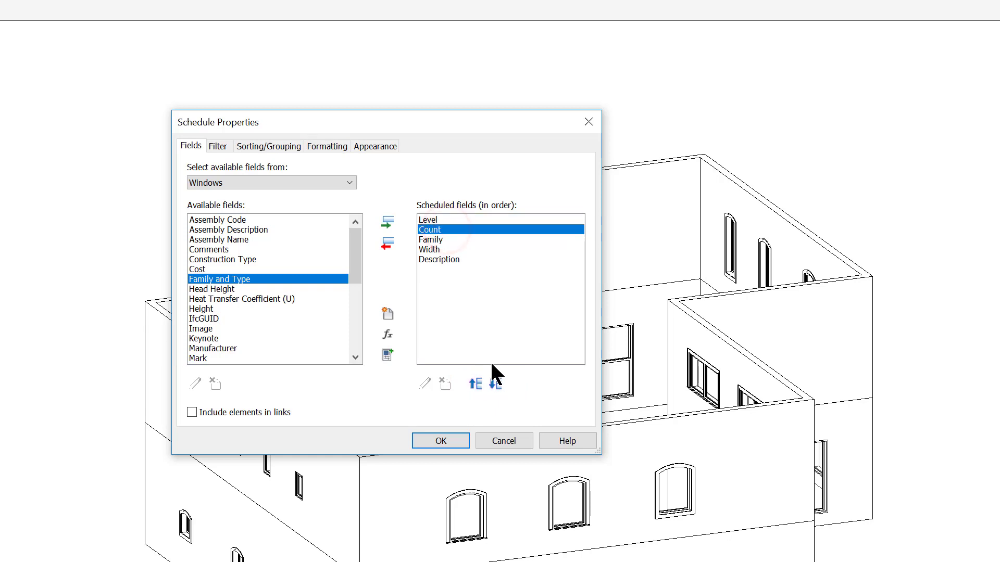
left_click(495, 384)
left_click(495, 384)
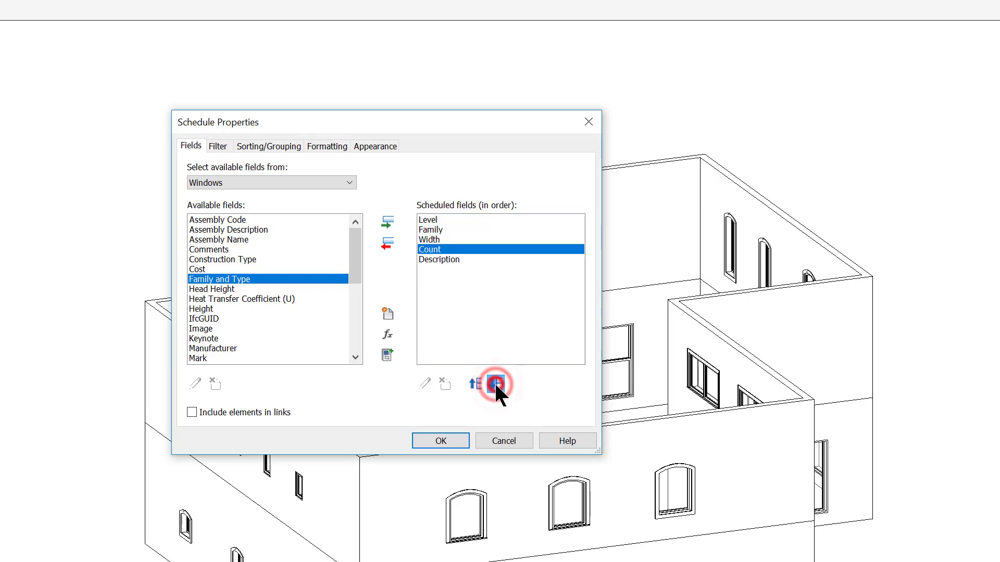
left_click(495, 384)
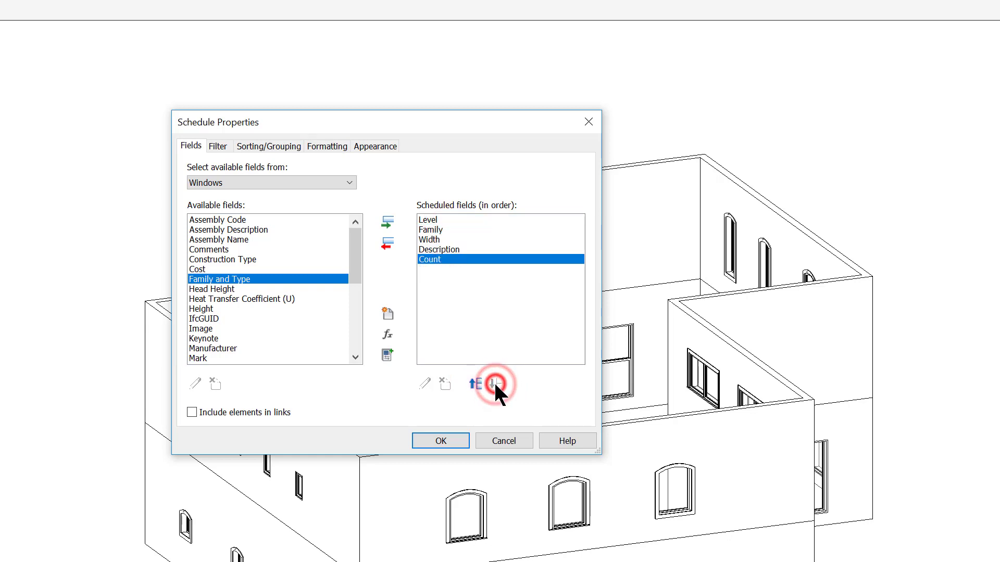
left_click(441, 229)
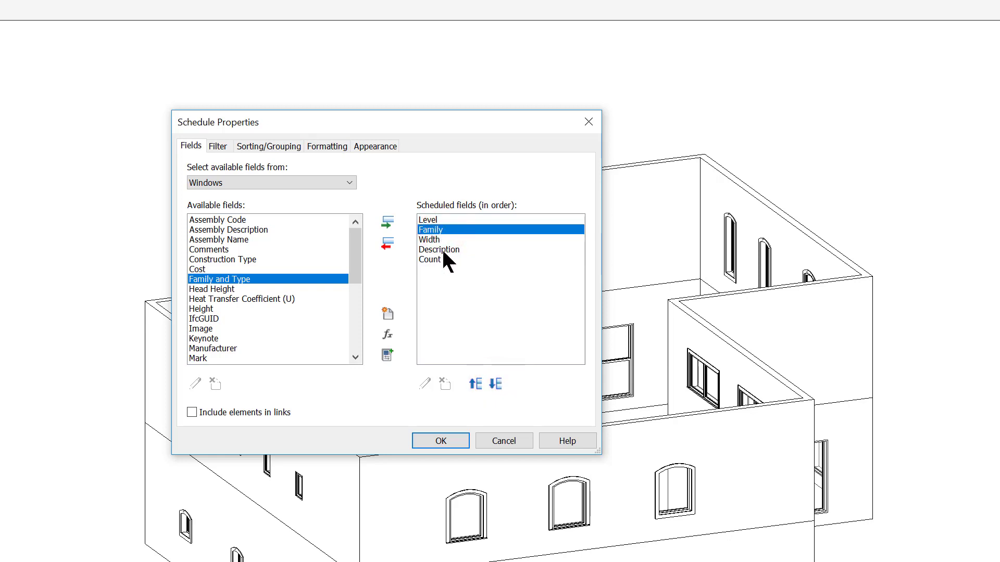
left_click(441, 249)
left_click(475, 384)
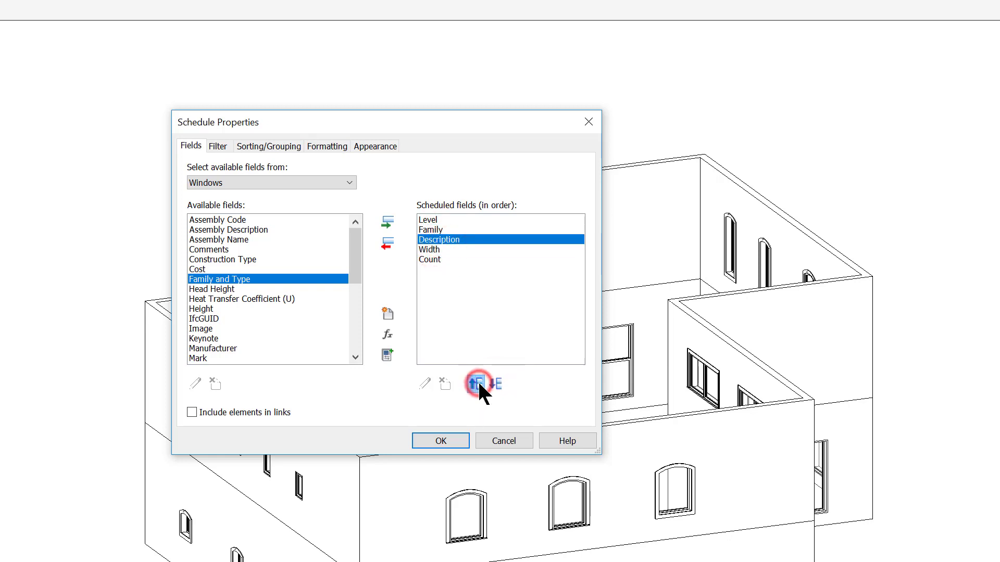
- Add the Height field to the schedule right after Width
left_click(432, 250)
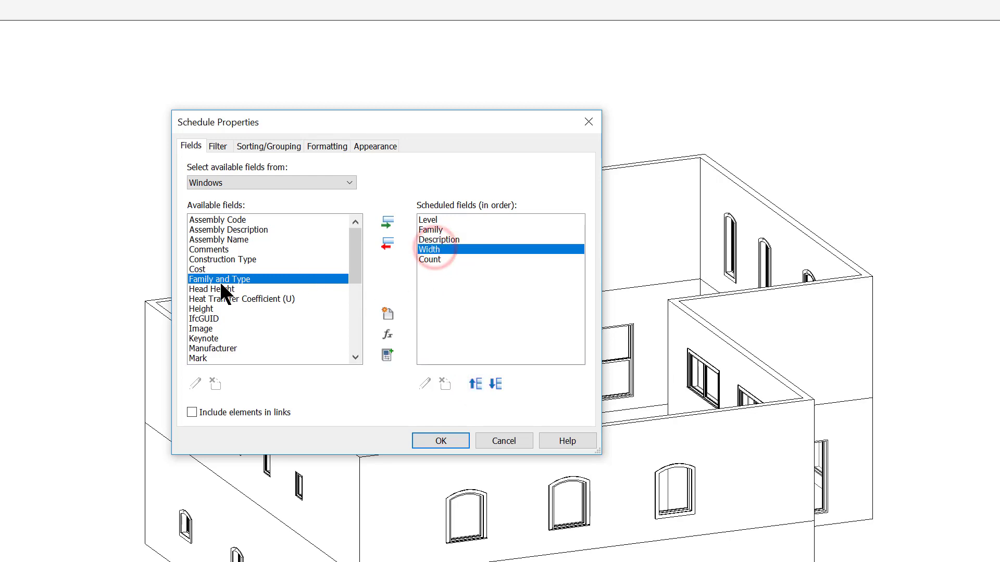
left_click(215, 300)
left_click(214, 307)
left_click(387, 222)
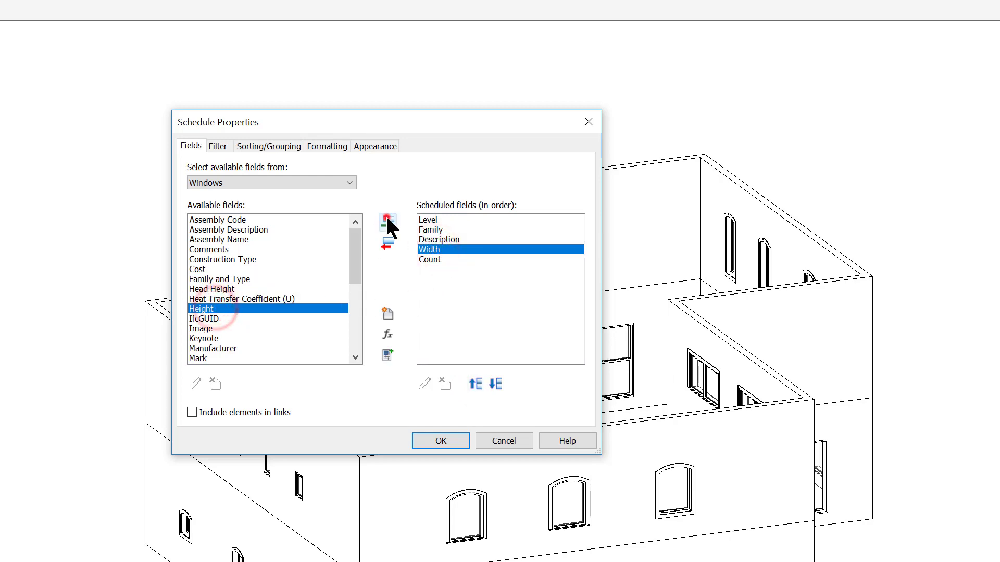
left_click(452, 284)
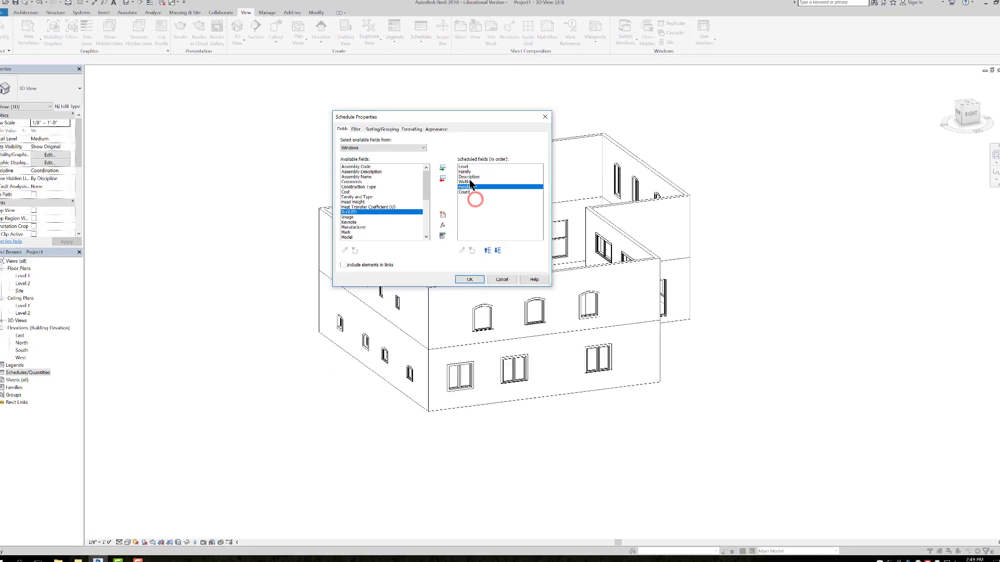
- Confirm Schedule Properties to display the Window Schedule table with all six columns
left_click(472, 277)
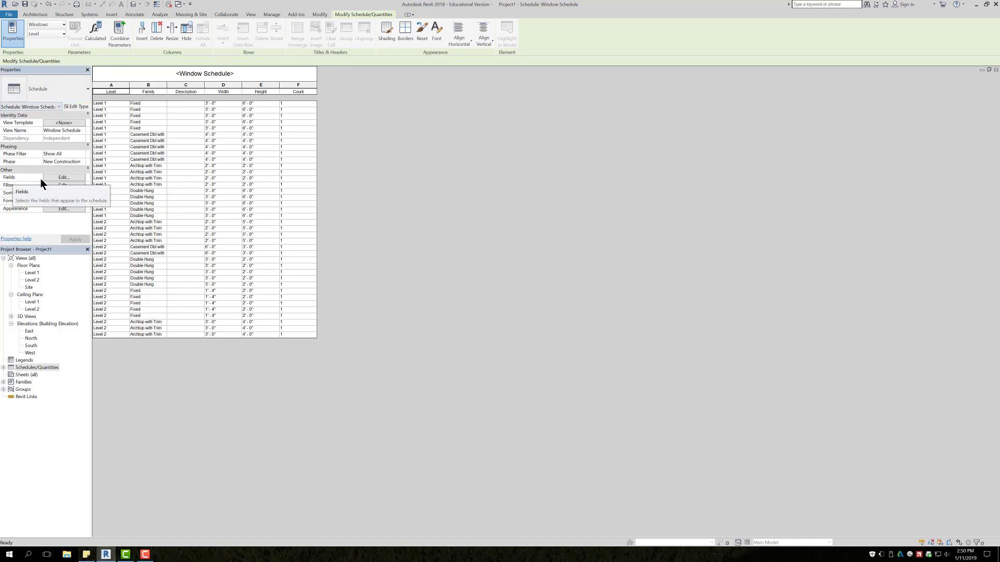
- Remove the Description field, leaving Level, Family, Width, Height and Count columns
left_click(62, 178)
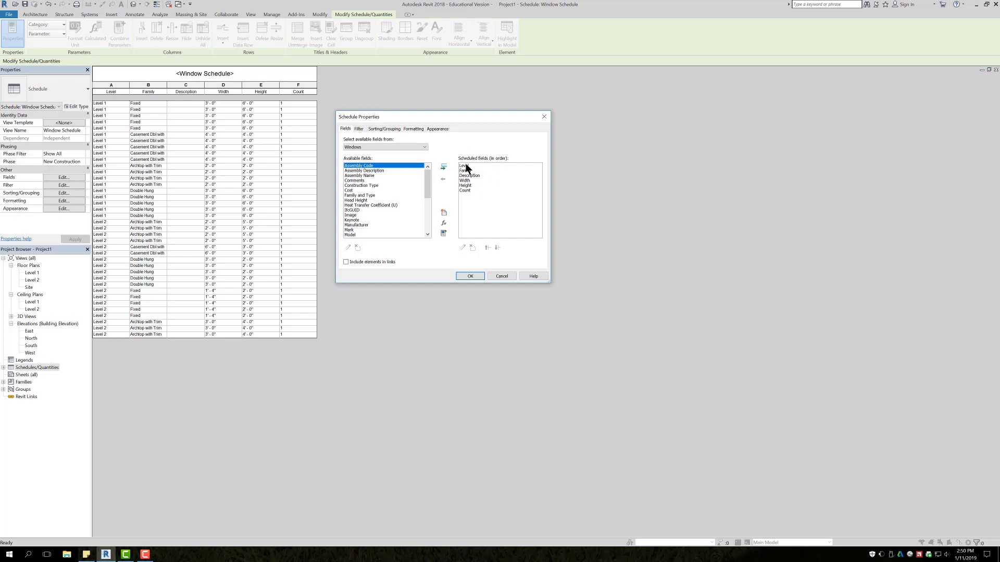
left_click(471, 176)
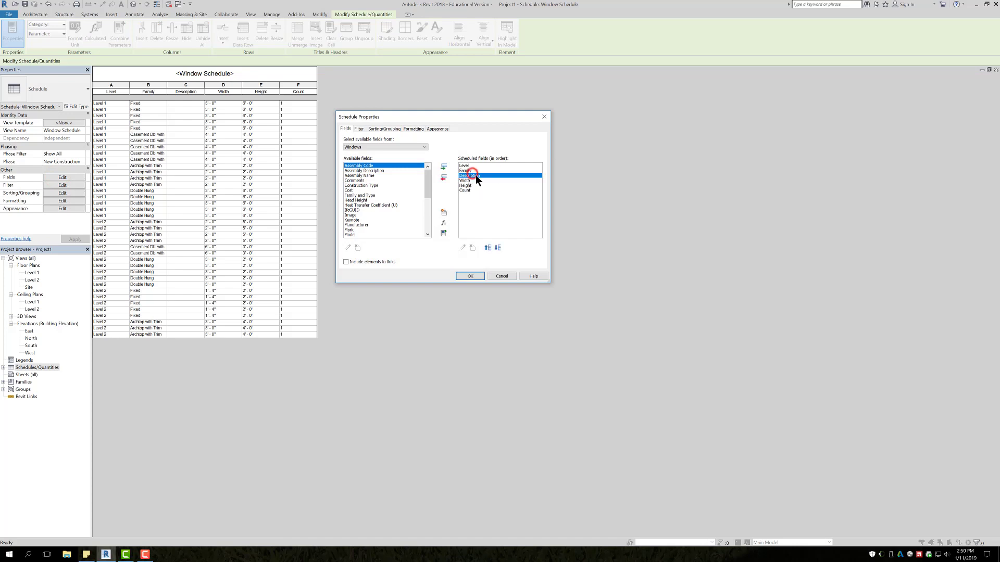
left_click(443, 178)
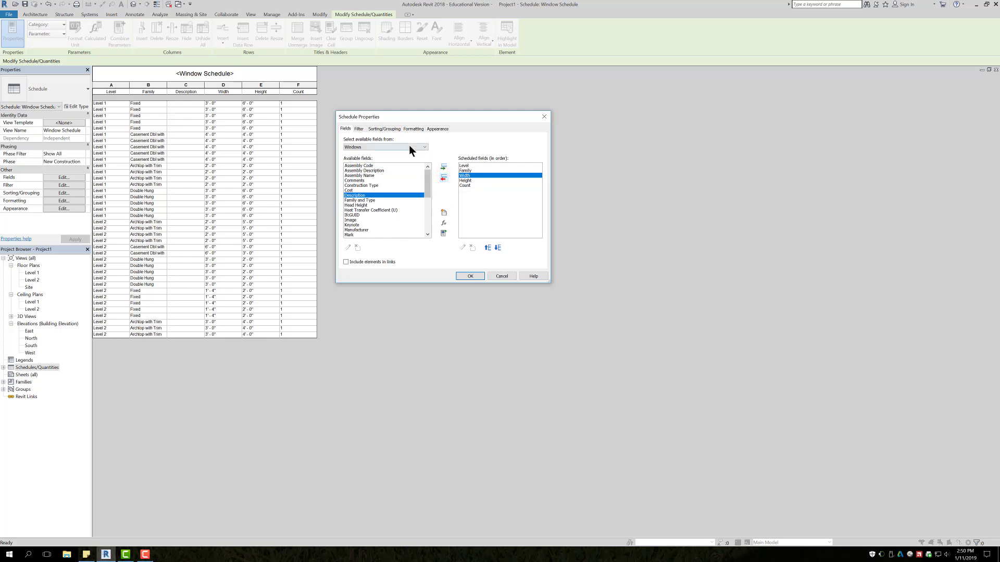
left_click(471, 276)
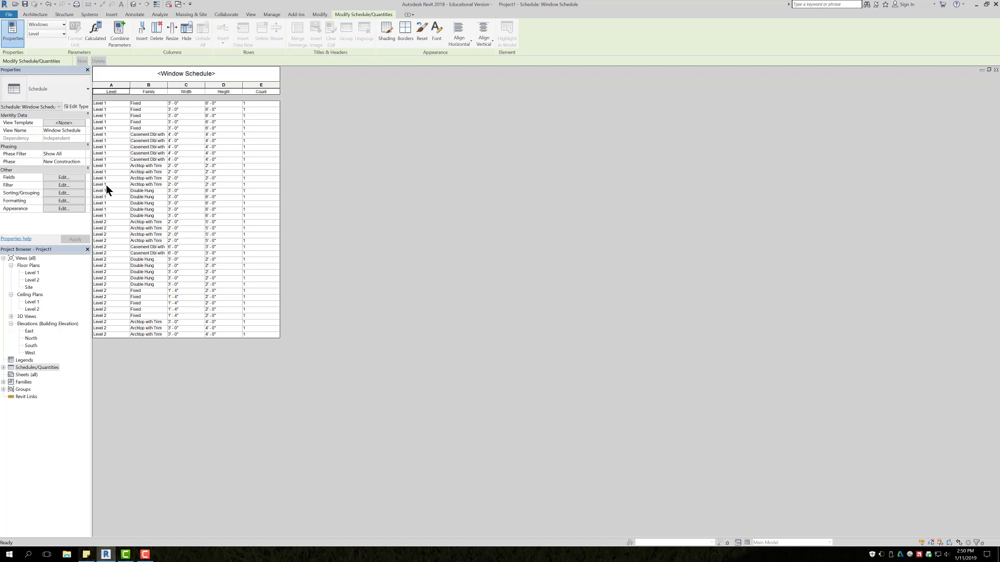
- Sort the schedule by Family with a blank line between family groups
left_click(58, 192)
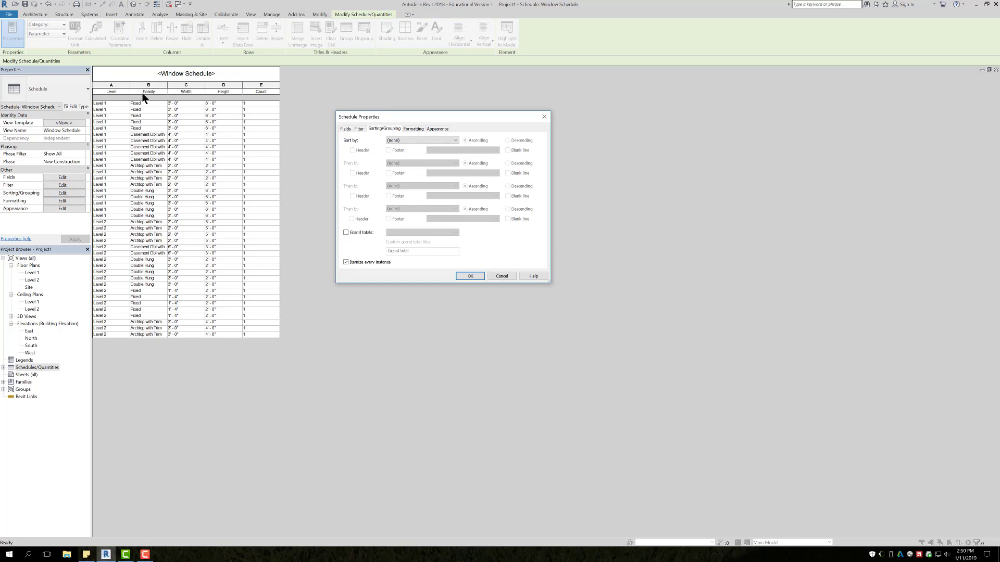
left_click(422, 140)
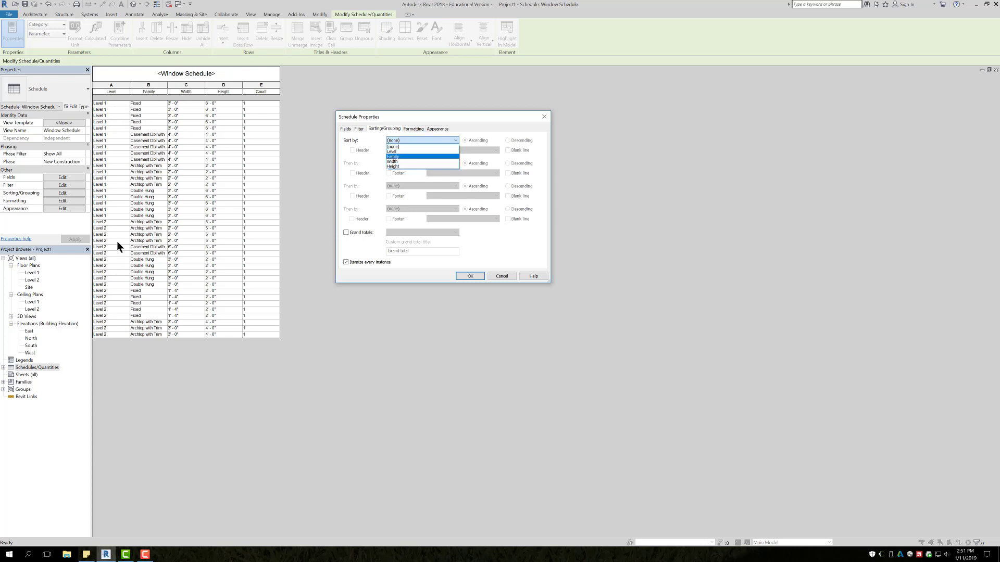
left_click(403, 156)
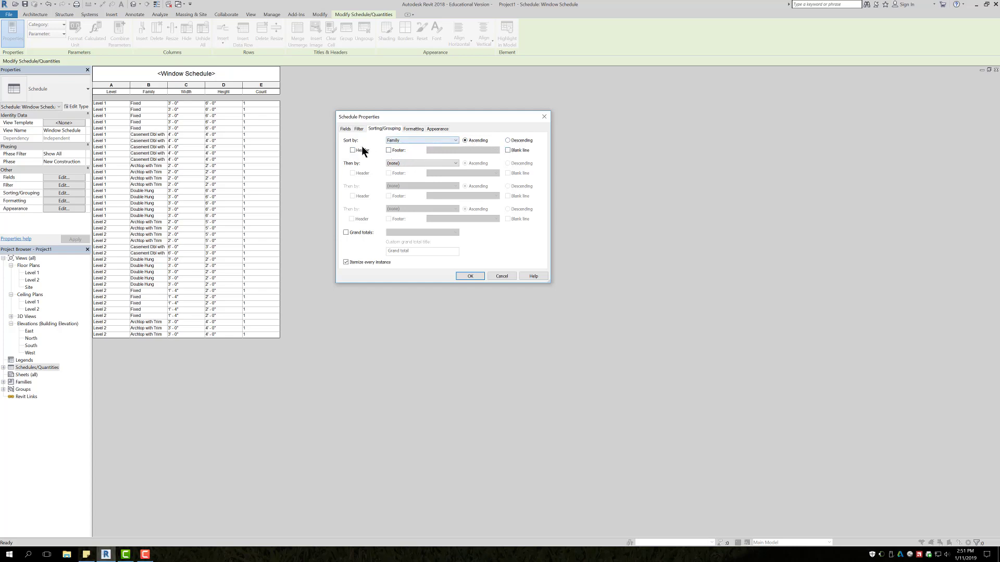
left_click(507, 150)
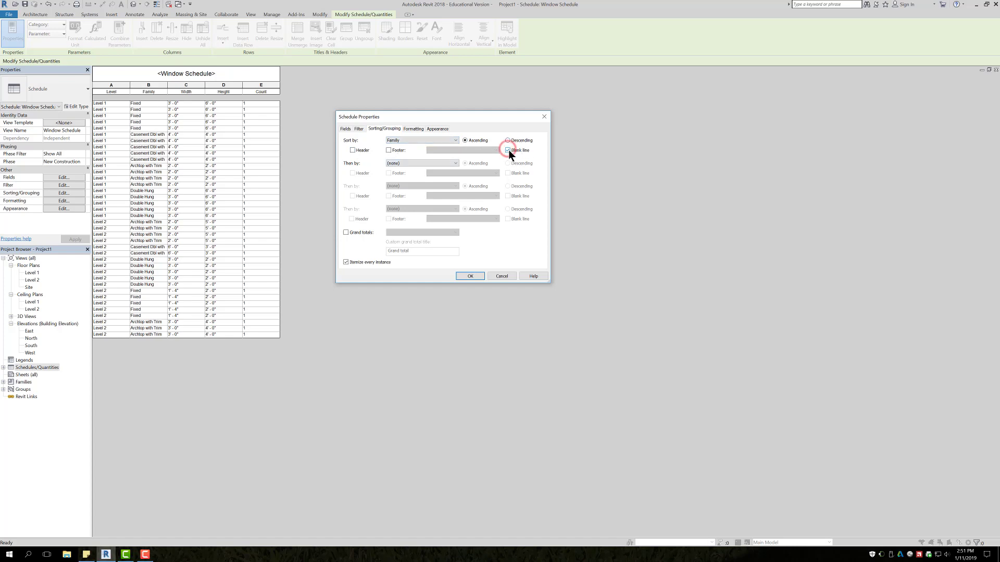
left_click(470, 275)
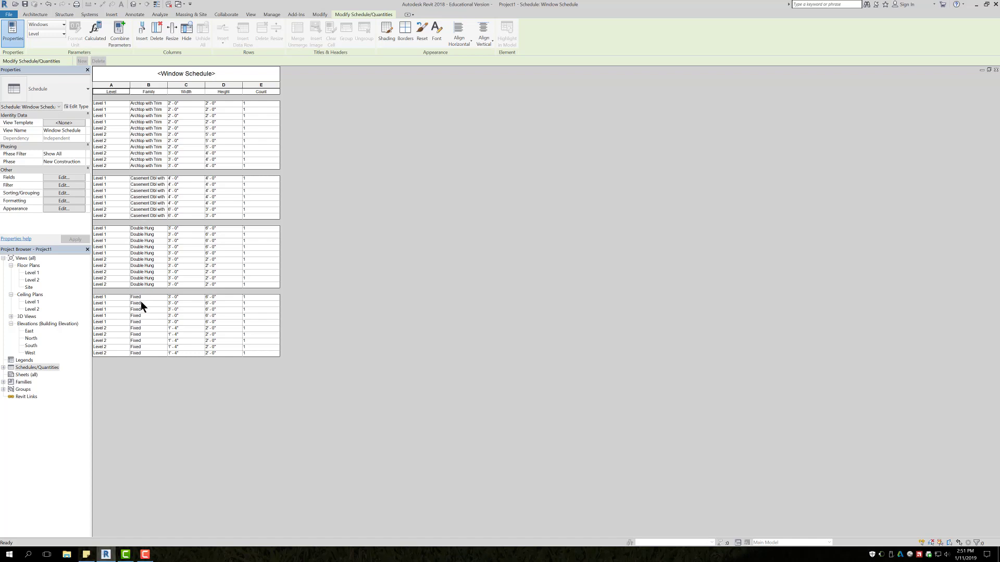
- Sort by Level, then Family, then Height, with blank lines between Family groups
left_click(63, 193)
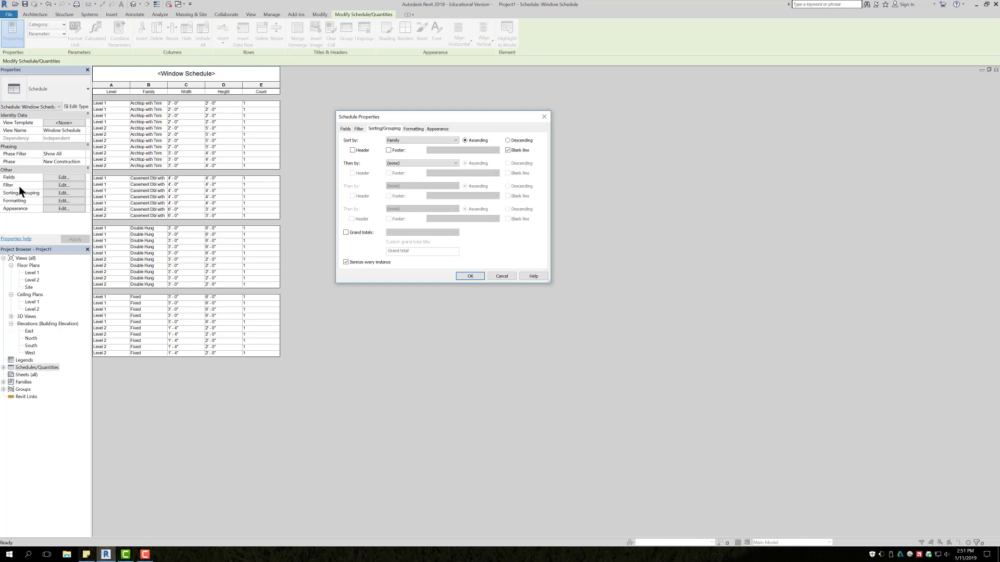
left_click(414, 140)
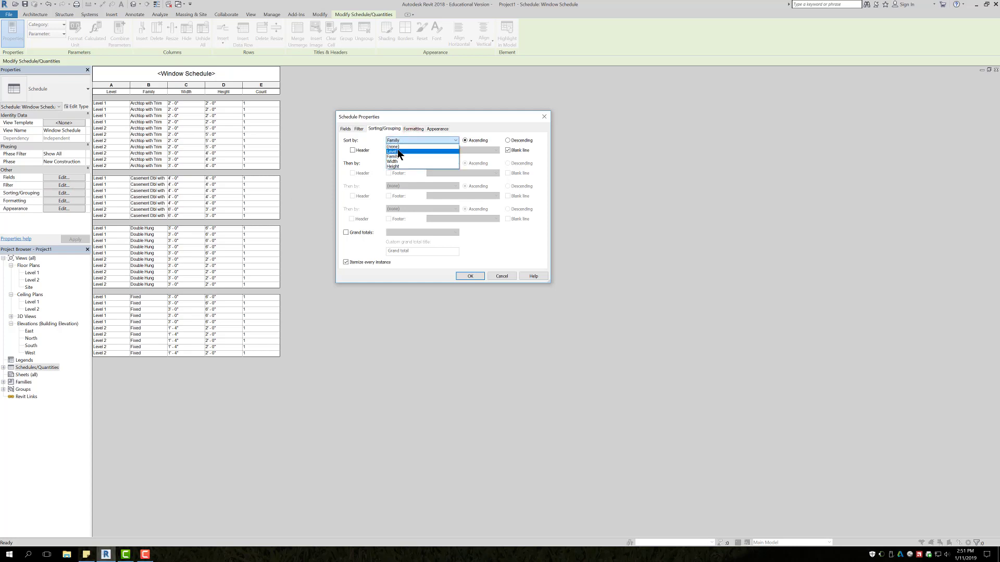
left_click(397, 151)
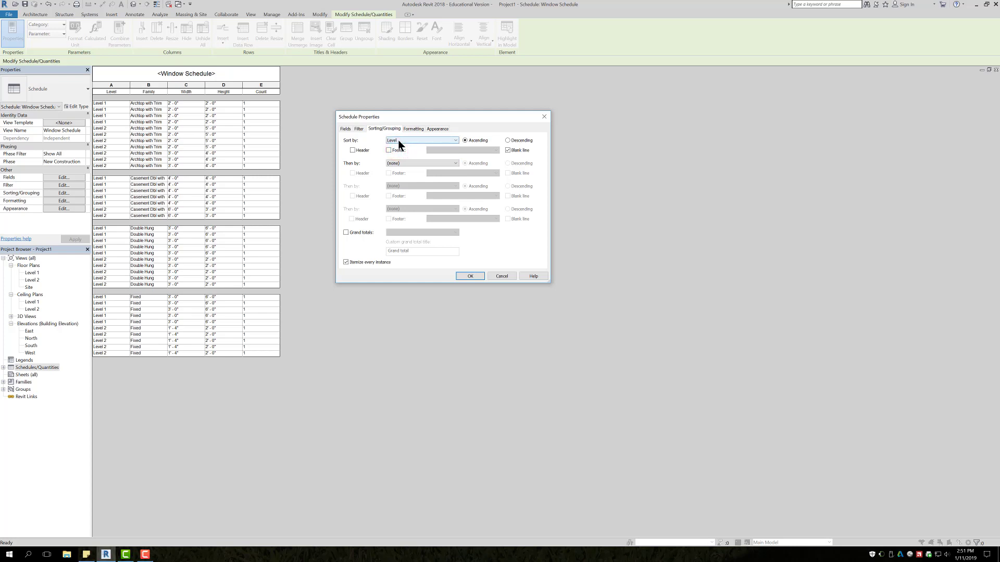
left_click(410, 163)
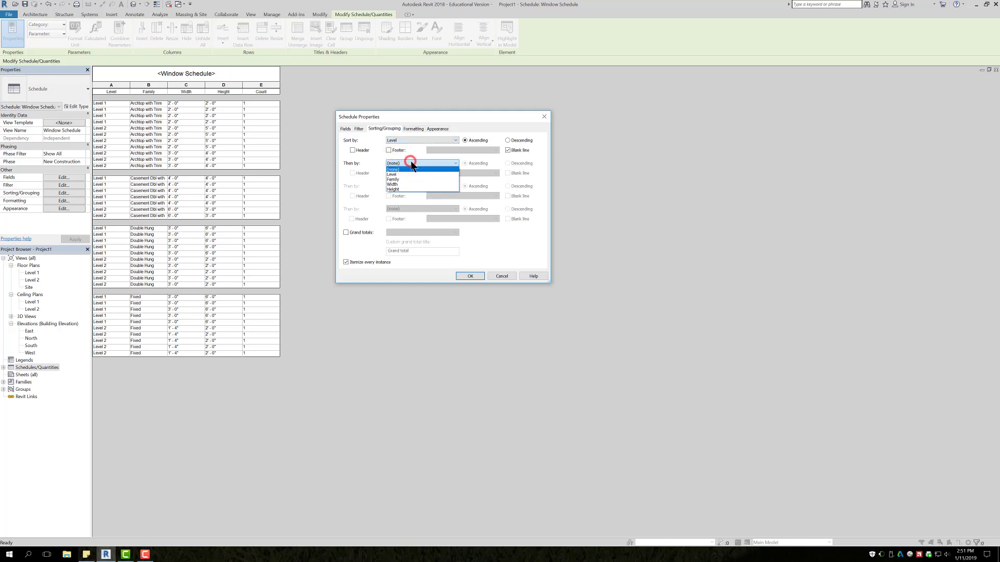
left_click(400, 179)
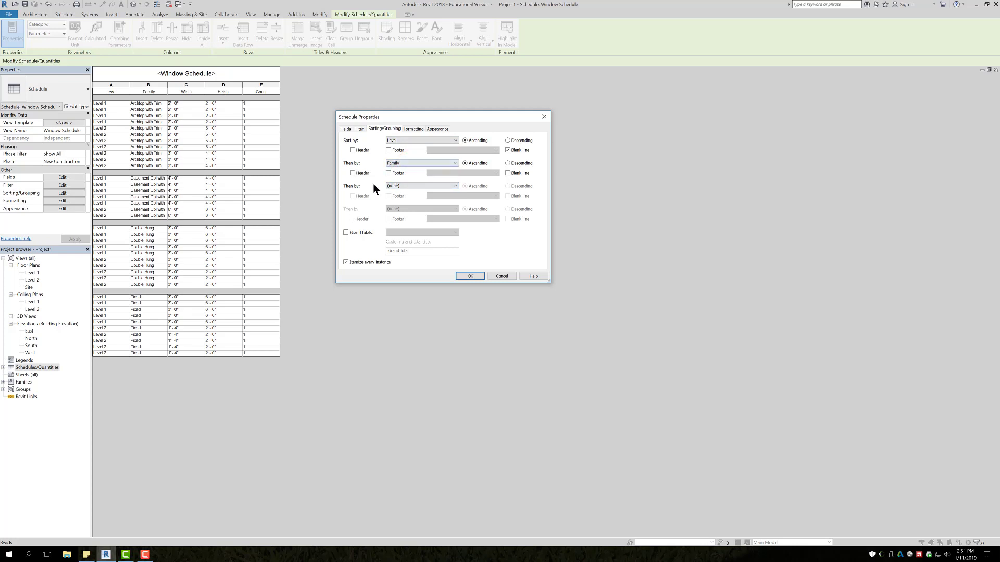
left_click(415, 185)
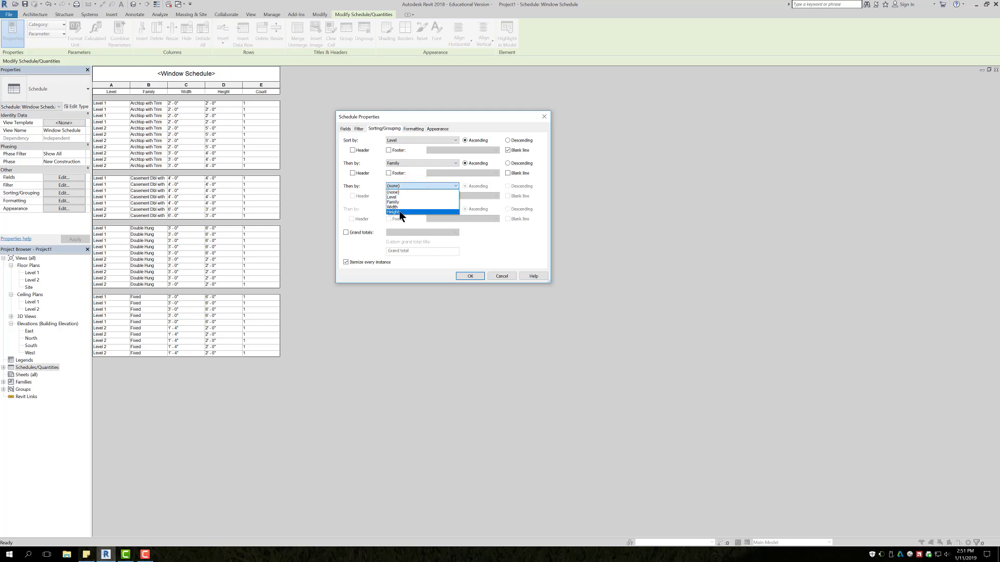
left_click(398, 211)
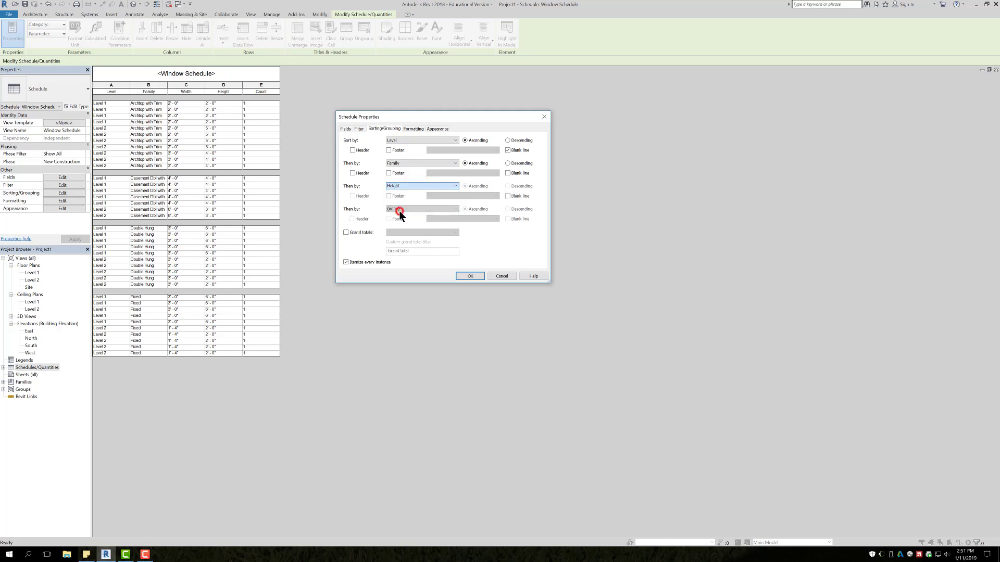
left_click(507, 172)
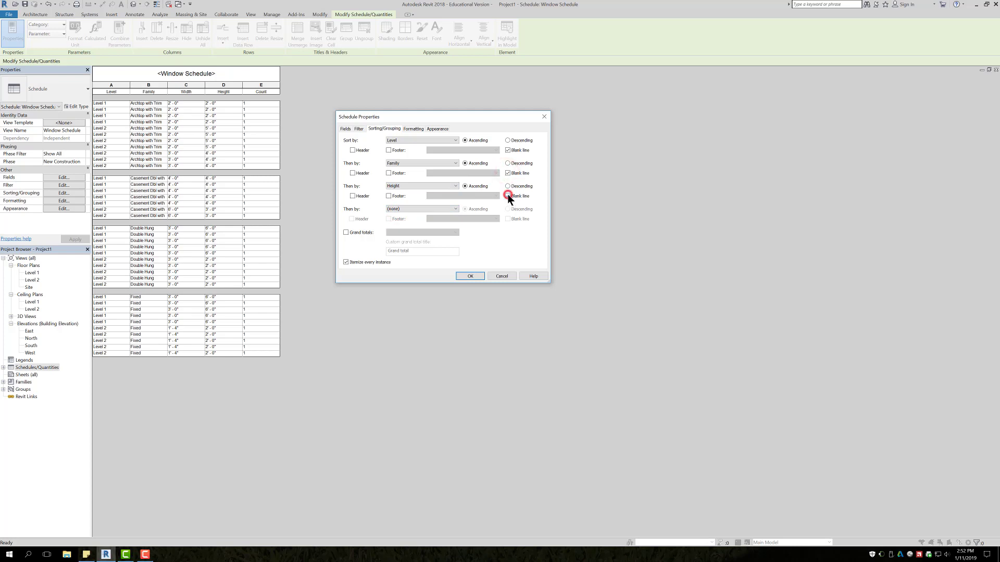
left_click(470, 276)
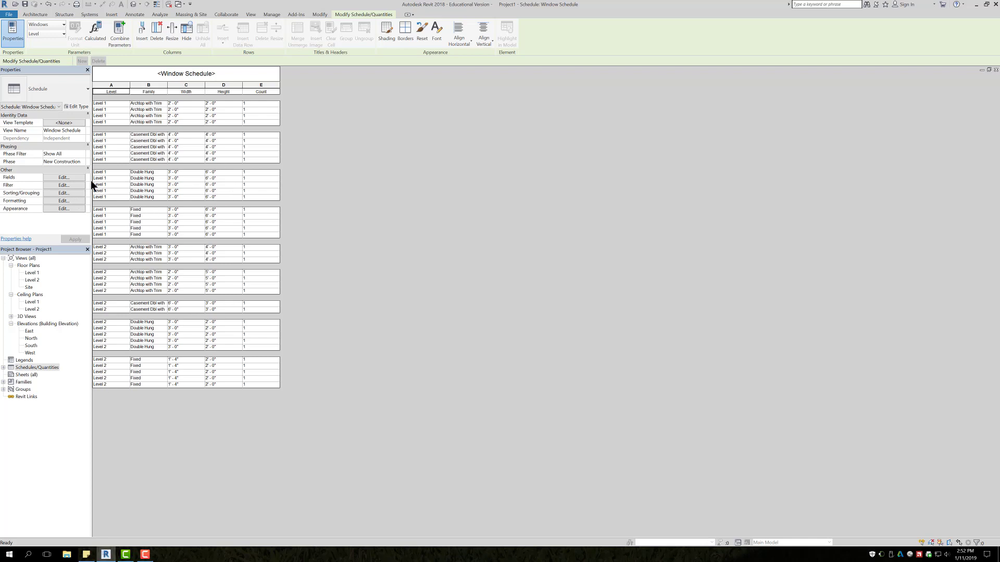
- Turn on Grand totals (title, count and totals) so the schedule ends with 38
left_click(61, 194)
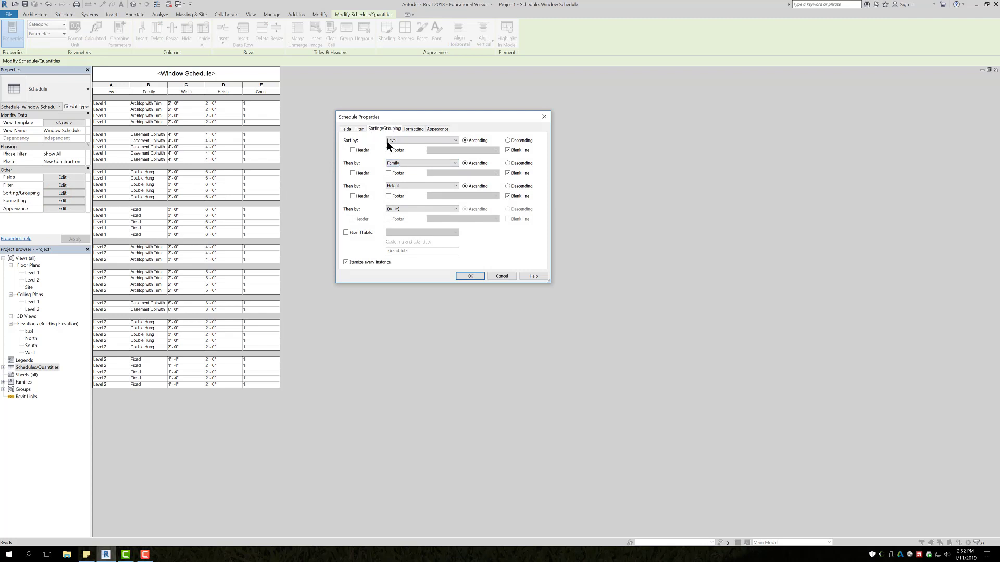
left_click(346, 232)
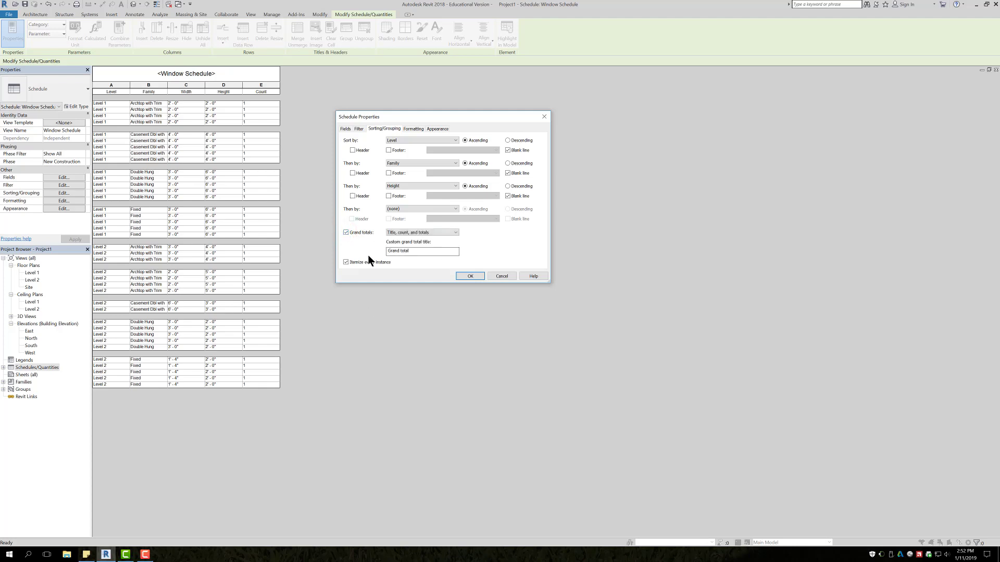
left_click(459, 273)
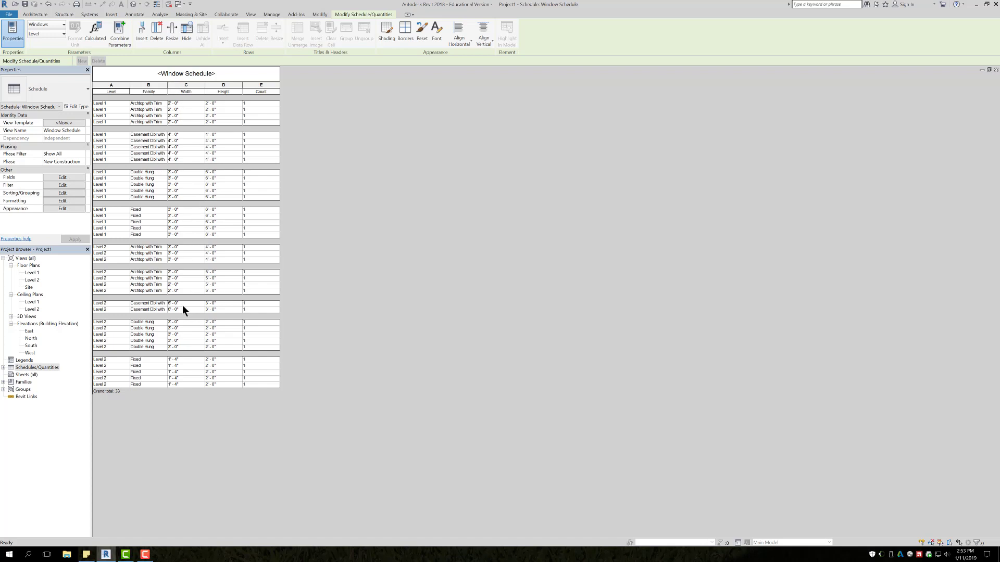
- Untick Itemize every instance so each window type shows as one counted row
left_click(64, 192)
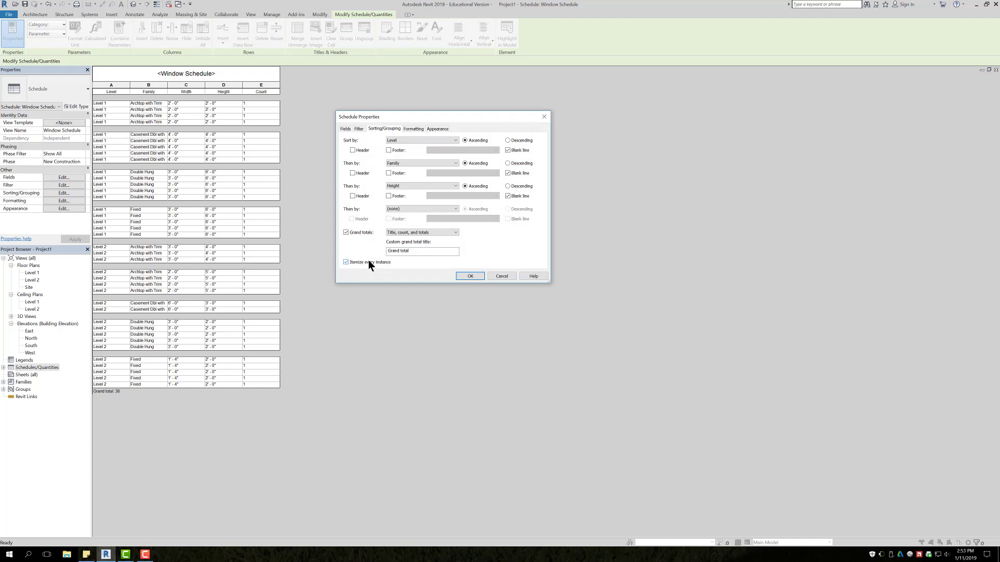
left_click(344, 262)
left_click(469, 275)
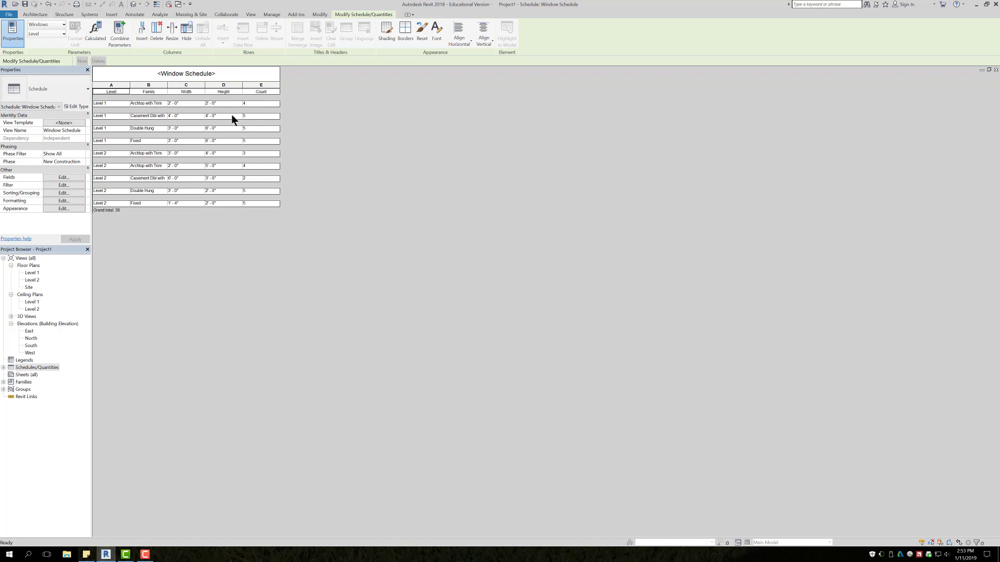
left_click(225, 261)
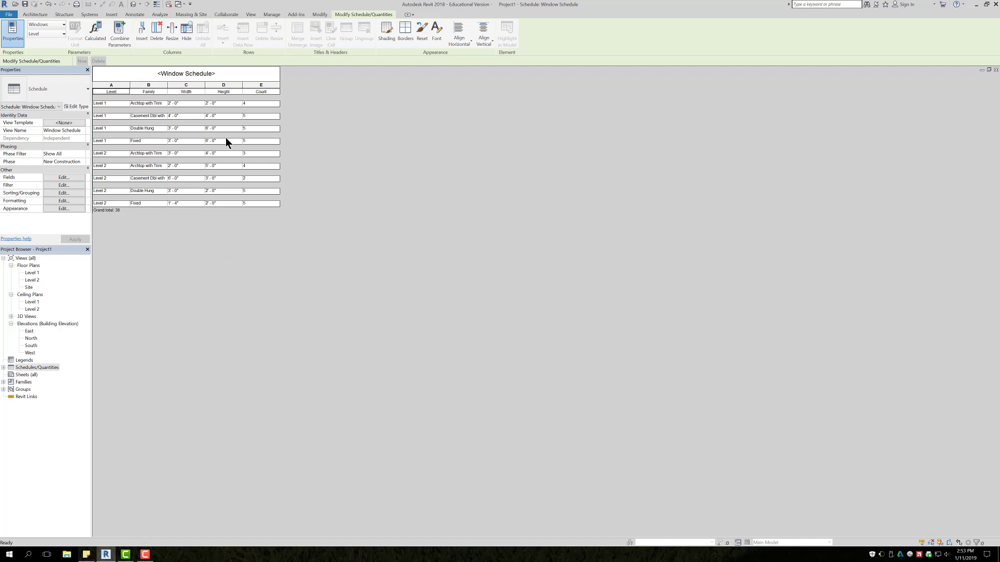